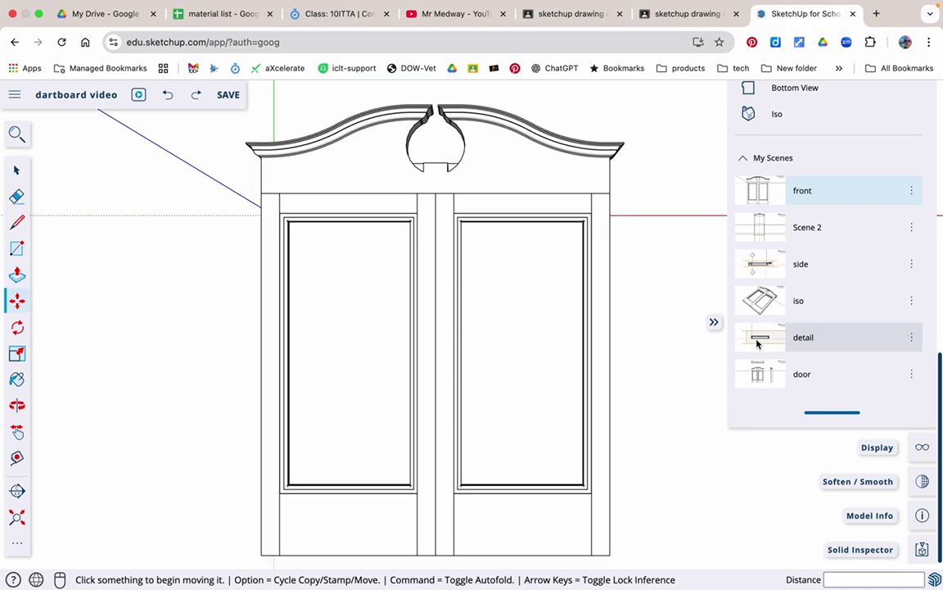
Step: Switch to the detail scene and delete the existing thin panel outline and face between the left door's grooved mouldings
{"action": "left_click", "coordinate": [758, 343]}
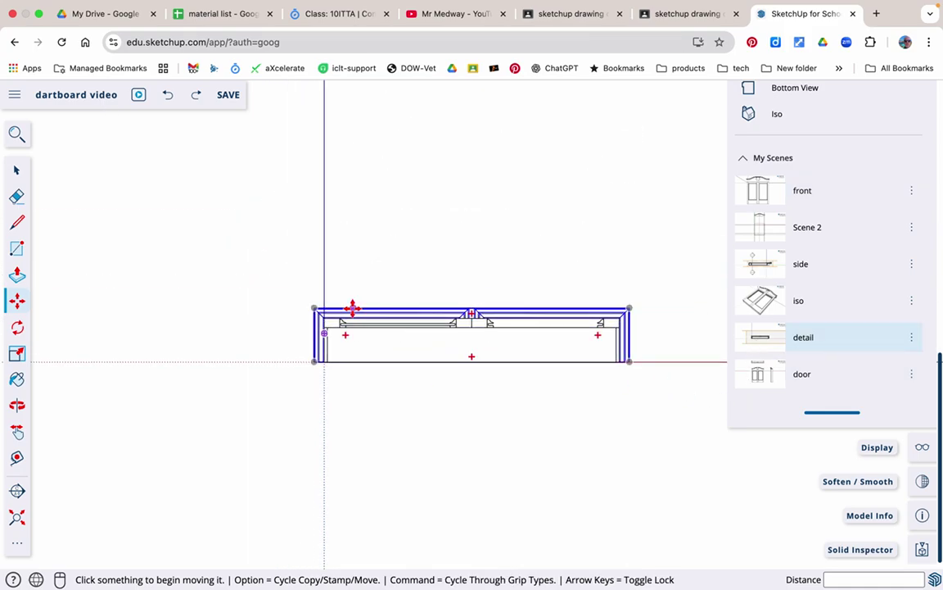
{"action": "scroll", "coordinate": [352, 318], "scroll_direction": "up", "scroll_amount": 5}
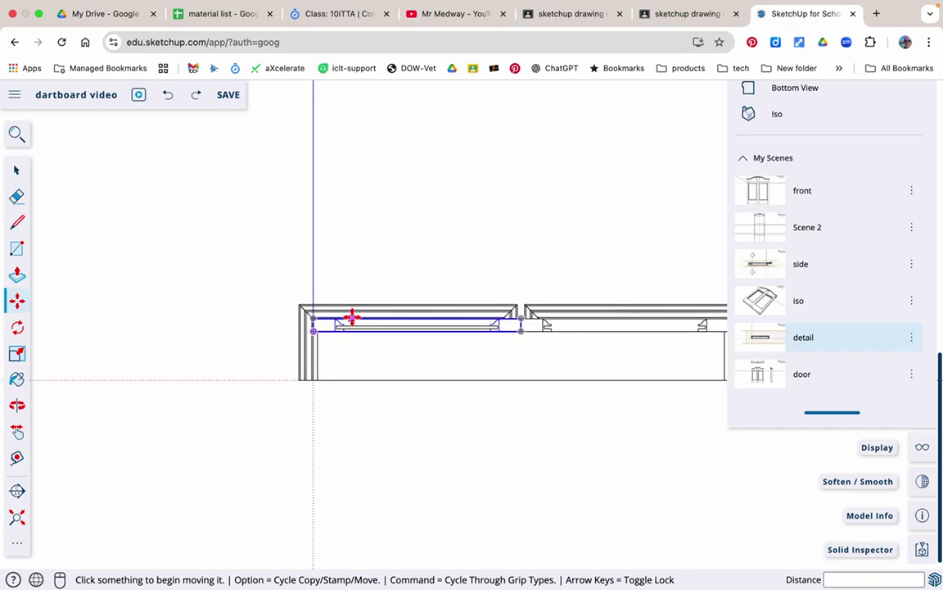
{"action": "scroll", "coordinate": [352, 318], "scroll_direction": "up", "scroll_amount": 4}
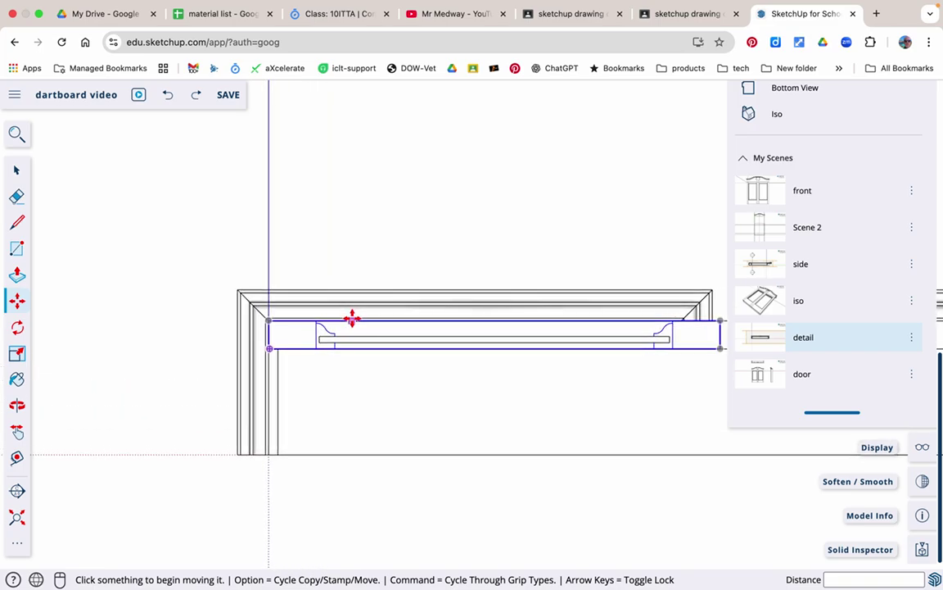
{"action": "key", "text": "space"}
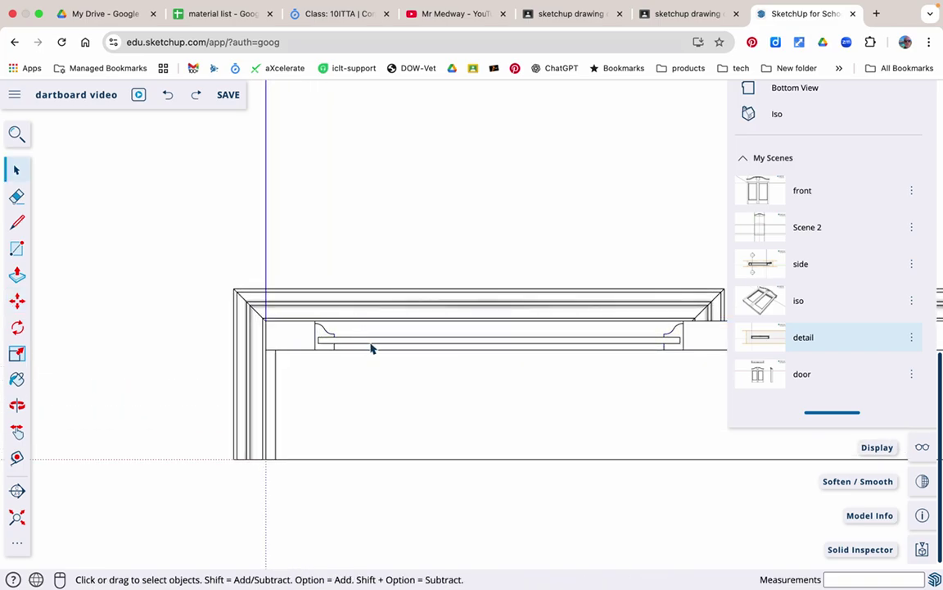
{"action": "left_click", "coordinate": [373, 342]}
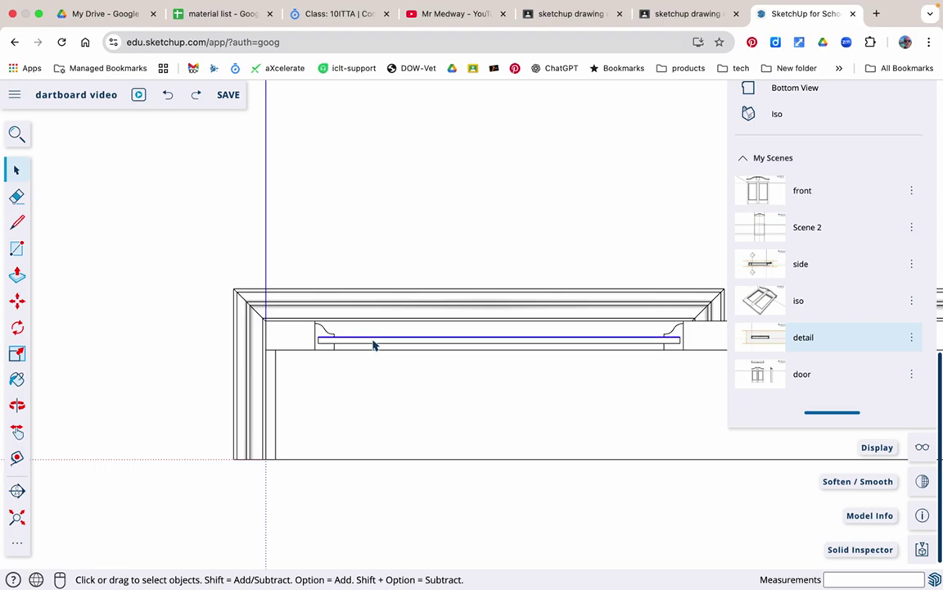
{"action": "double_click", "coordinate": [374, 343]}
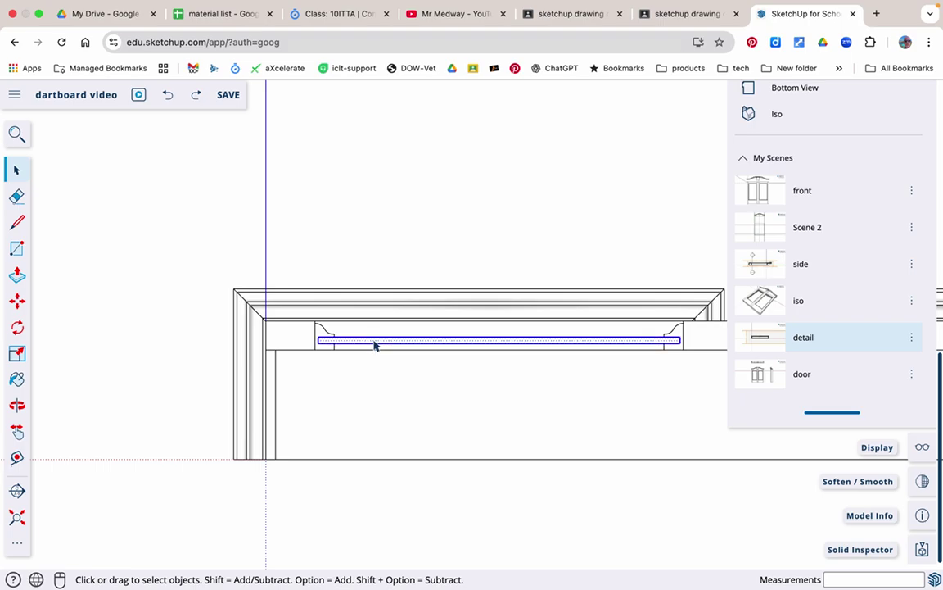
{"action": "key", "text": "Delete"}
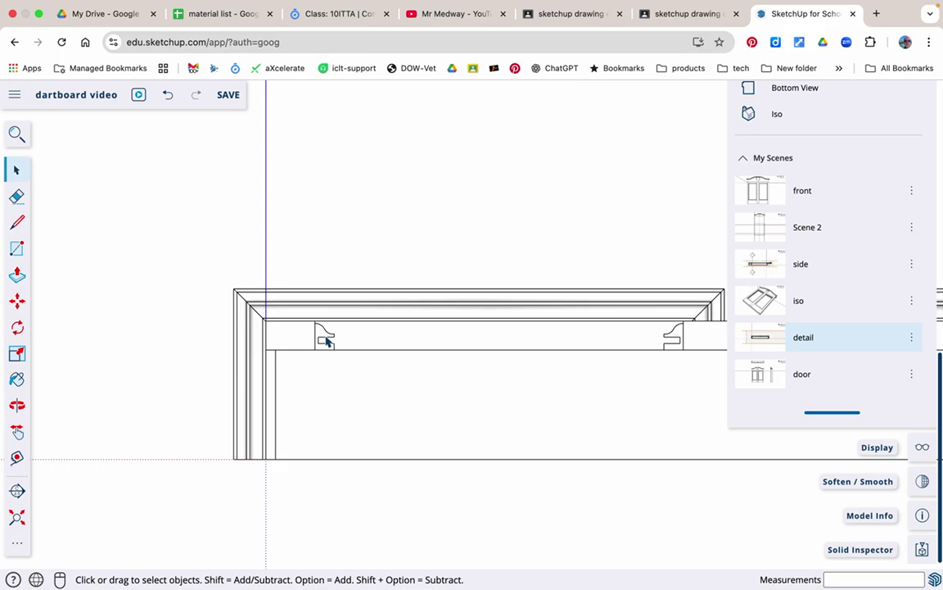
{"action": "key", "text": "r"}
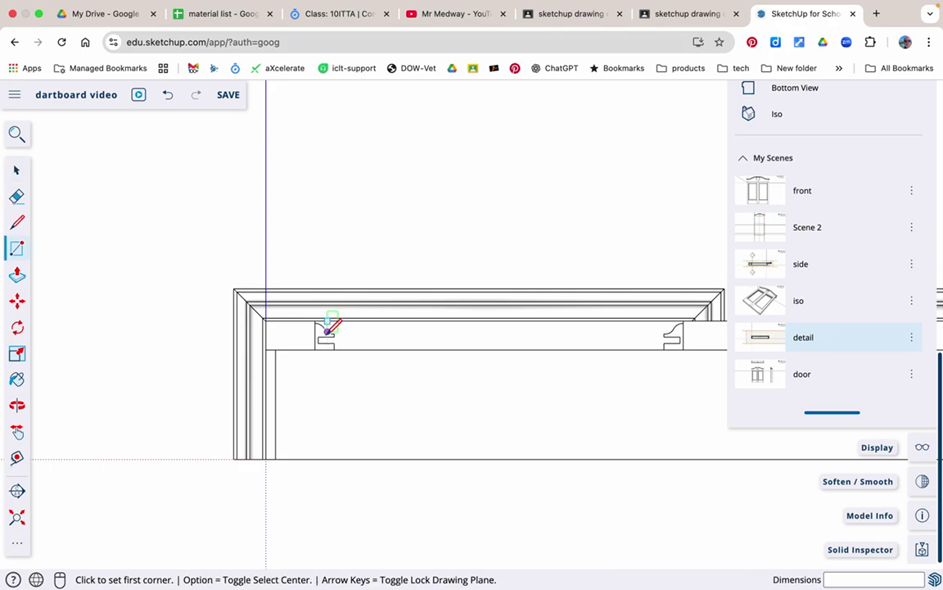
{"action": "key", "text": "space"}
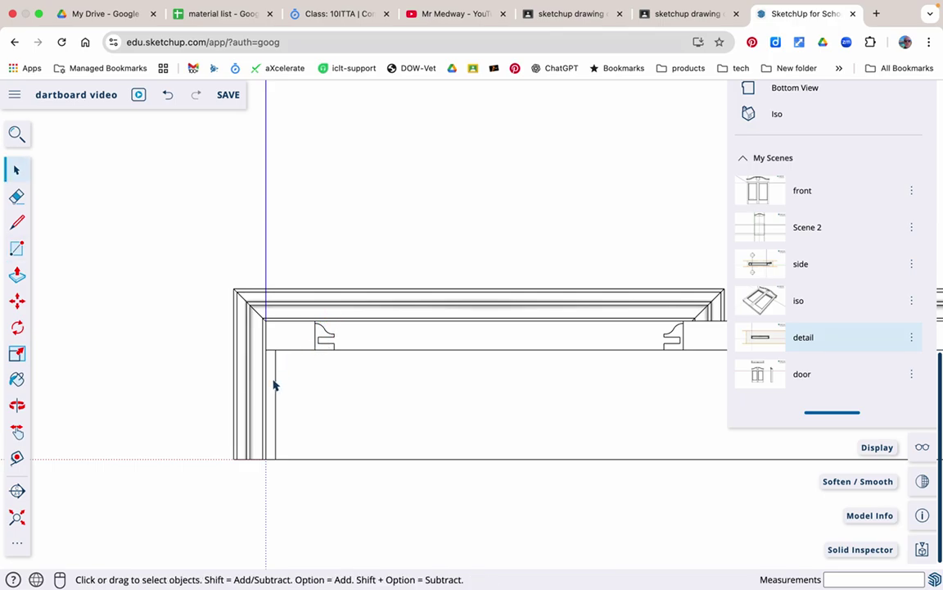
{"action": "double_click", "coordinate": [347, 349]}
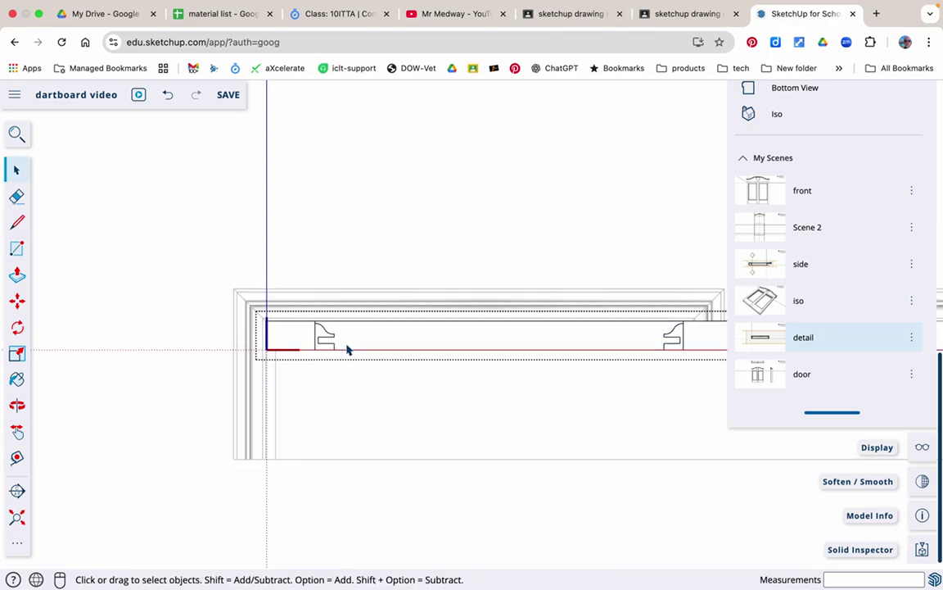
{"action": "left_click", "coordinate": [175, 363]}
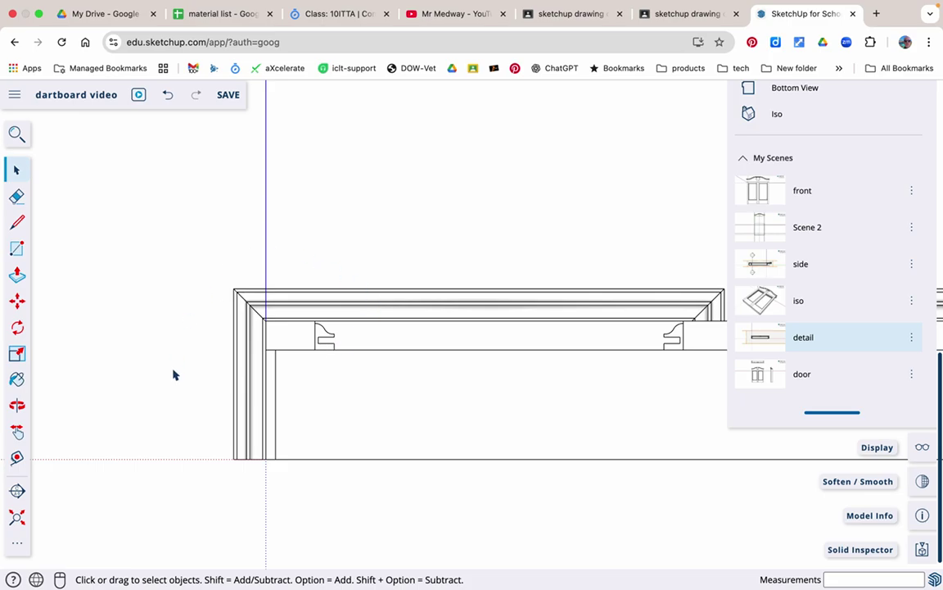
Step: Draw a 225 mm by 4 mm rectangle between the grooves of the left door, from one groove's inner corner to the opposite one
{"action": "key", "text": "r"}
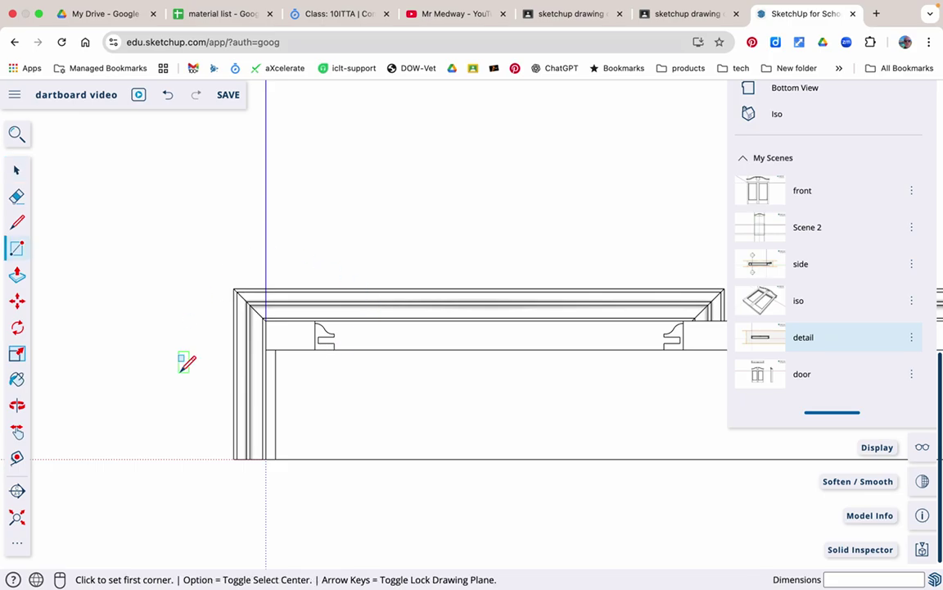
{"action": "left_click", "coordinate": [318, 336]}
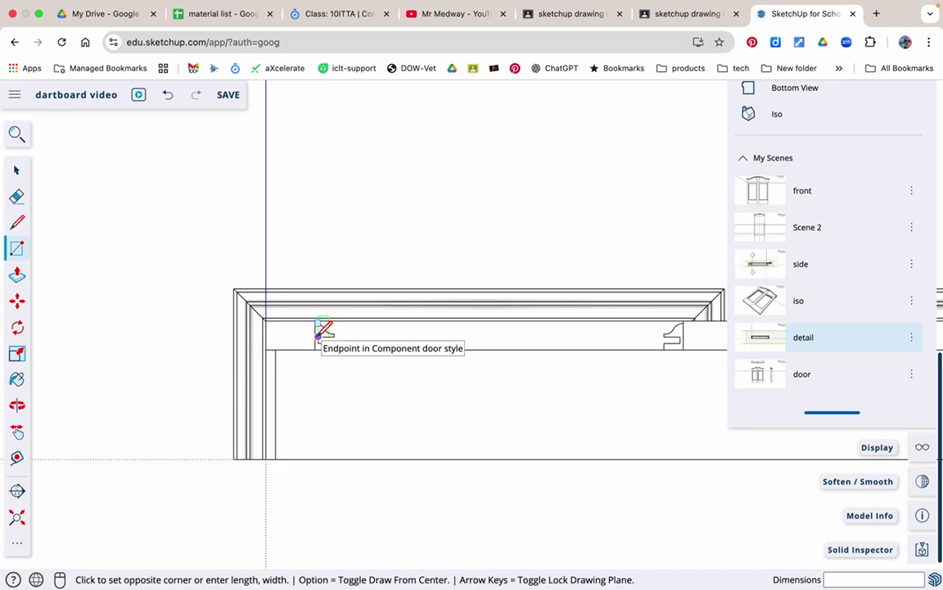
{"action": "left_click", "coordinate": [680, 343]}
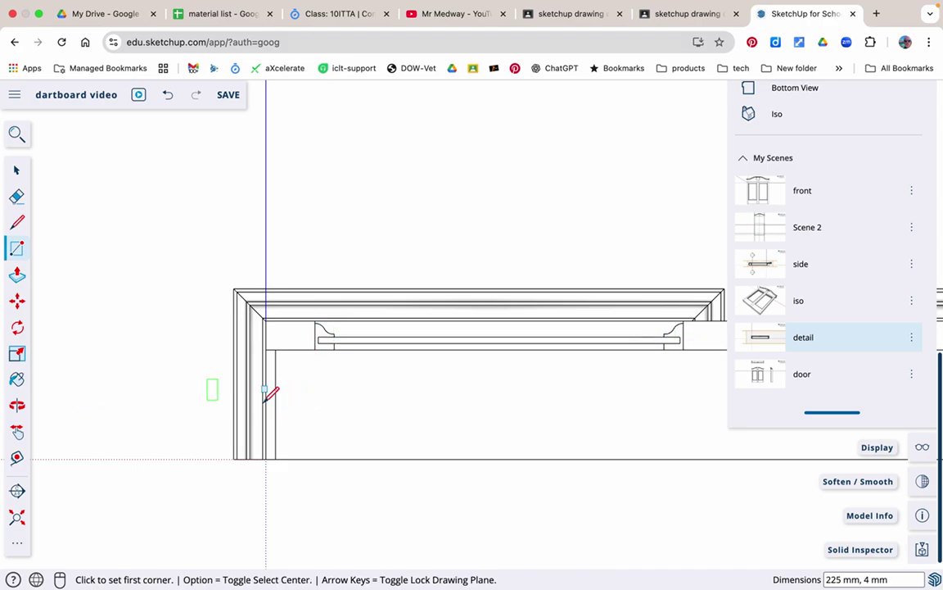
{"action": "key", "text": "space"}
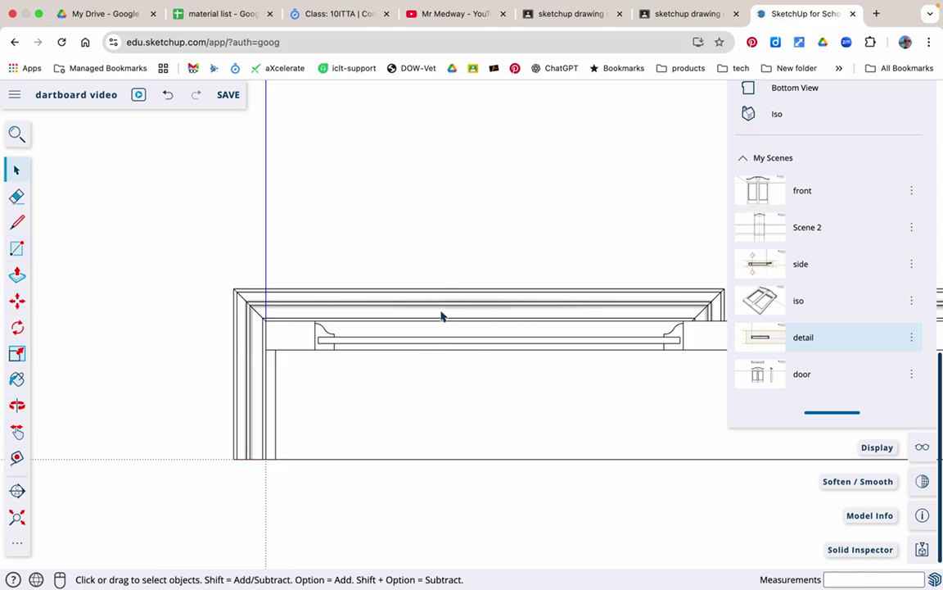
Step: Push/Pull the thin rectangle 466 mm outward from the end of the door to form the panel
{"action": "middle_click_drag", "start_coordinate": [441, 279], "coordinate": [390, 357]}
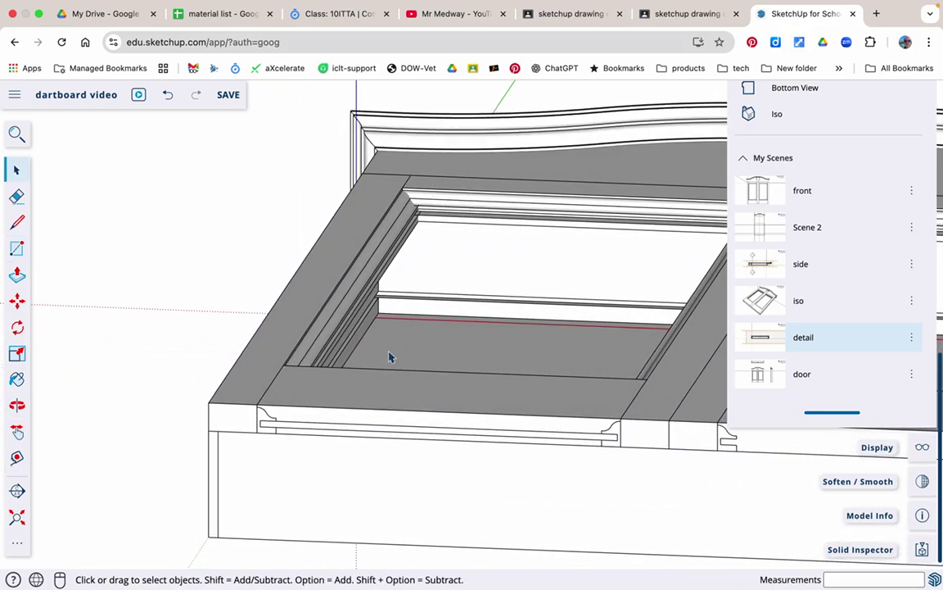
{"action": "key", "text": "p"}
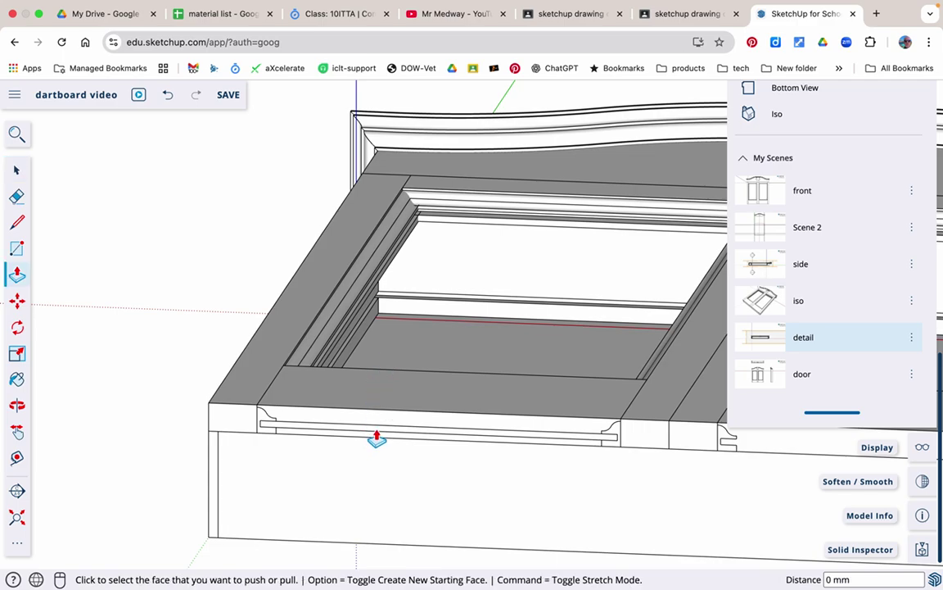
{"action": "left_click", "coordinate": [377, 434]}
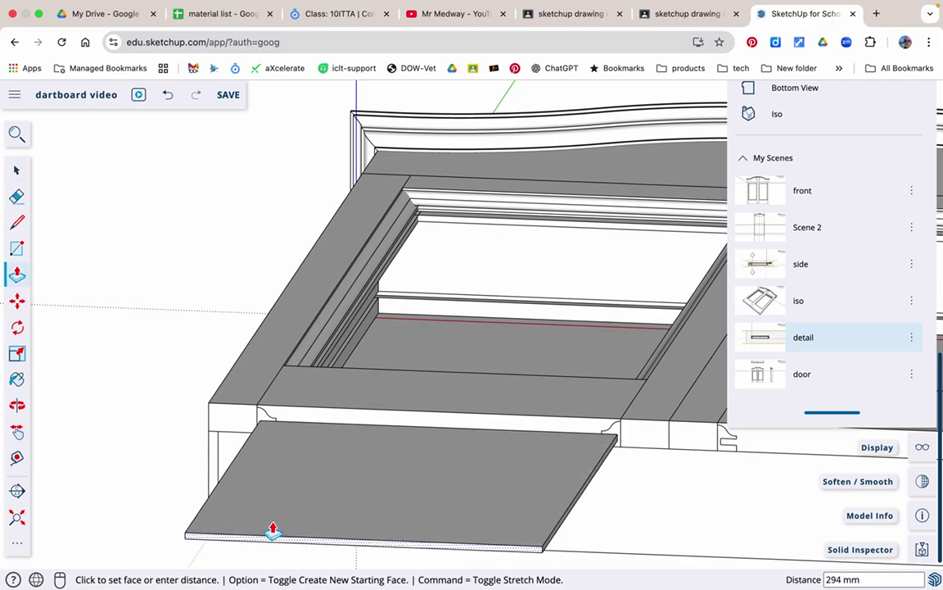
{"action": "type", "text": "466"}
{"action": "key", "text": "Return"}
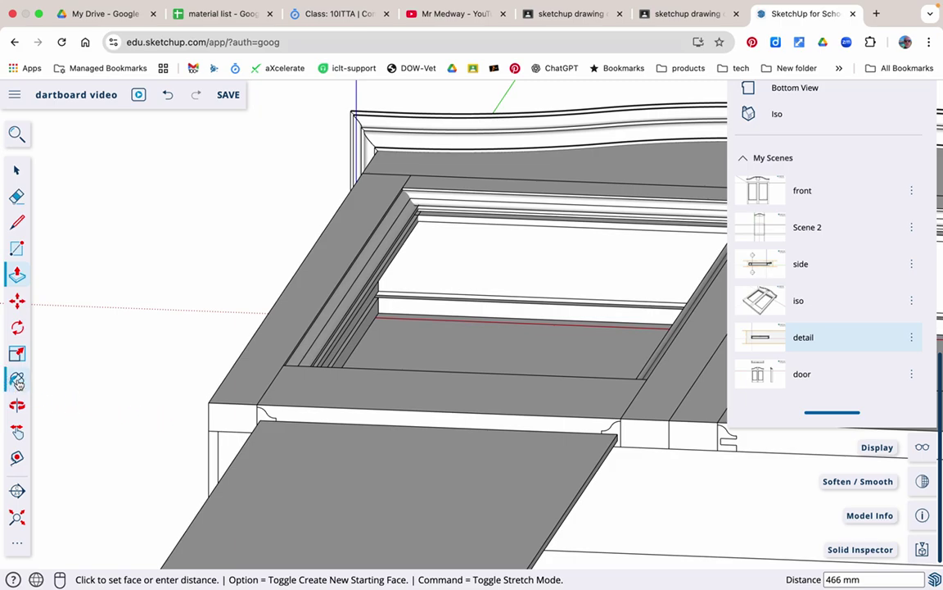
Step: Paint the panel's upper and lower faces with the Wood Bamboo Medium material
{"action": "left_click", "coordinate": [16, 381]}
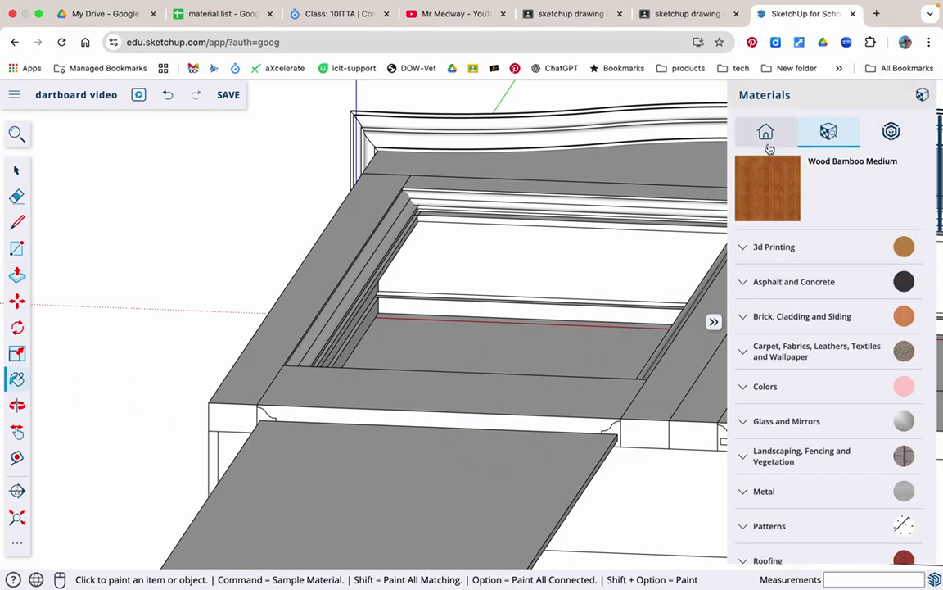
{"action": "left_click", "coordinate": [467, 485]}
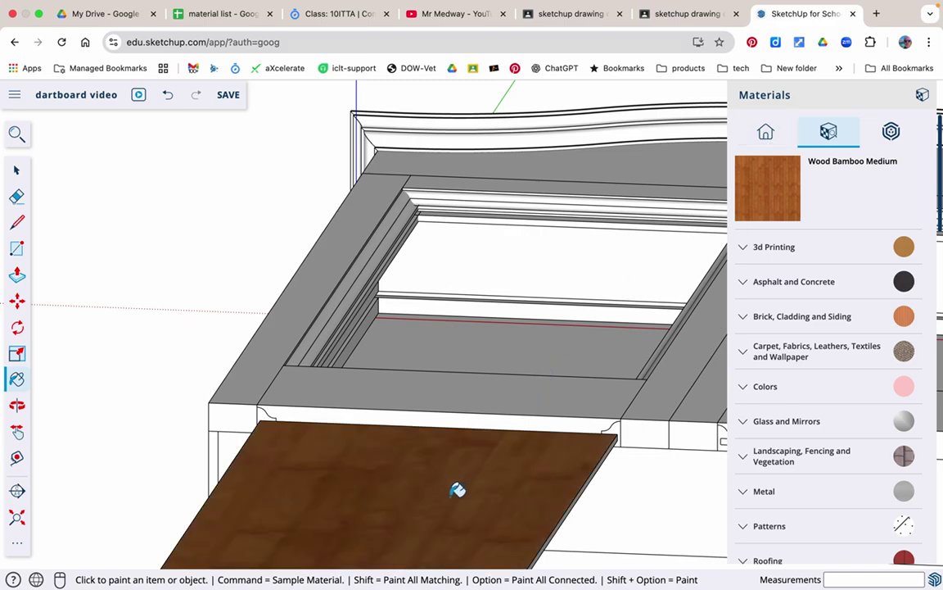
{"action": "middle_click_drag", "start_coordinate": [478, 513], "coordinate": [431, 384]}
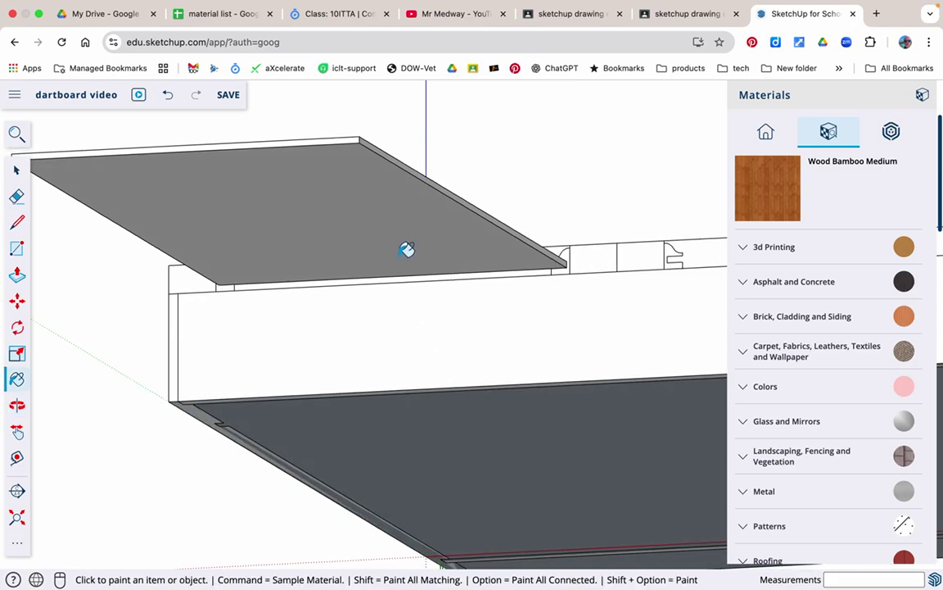
{"action": "left_click", "coordinate": [373, 215]}
{"action": "mouse_move", "coordinate": [364, 166]}
{"action": "middle_mouse_down"}
{"action": "mouse_move", "coordinate": [386, 401]}
{"action": "mouse_move", "coordinate": [381, 379]}
{"action": "middle_mouse_up"}
{"action": "scroll", "coordinate": [412, 350], "scroll_direction": "down", "scroll_amount": 5}
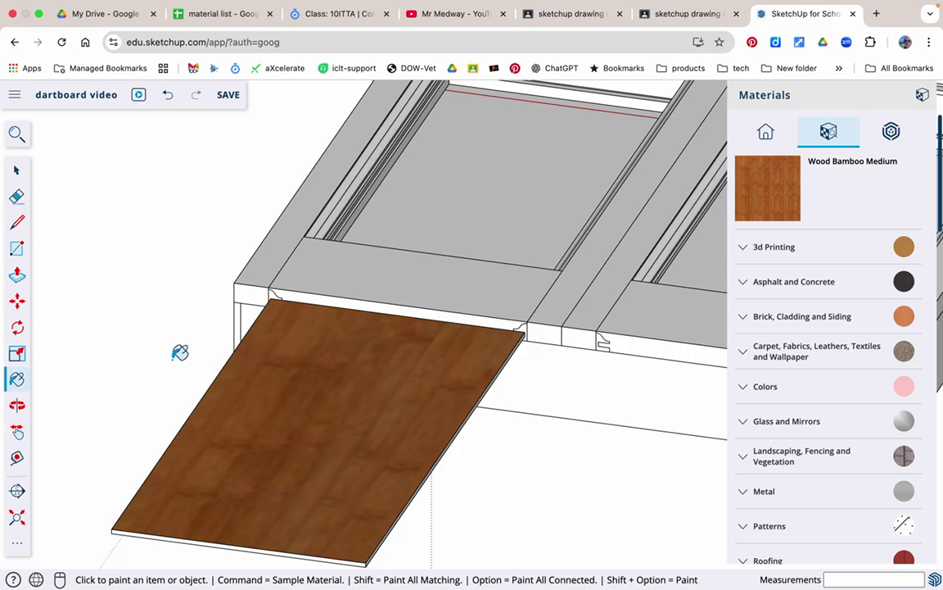
Step: Select the panel's front face with its bounding edges and make the selection a group
{"action": "left_click", "coordinate": [17, 170]}
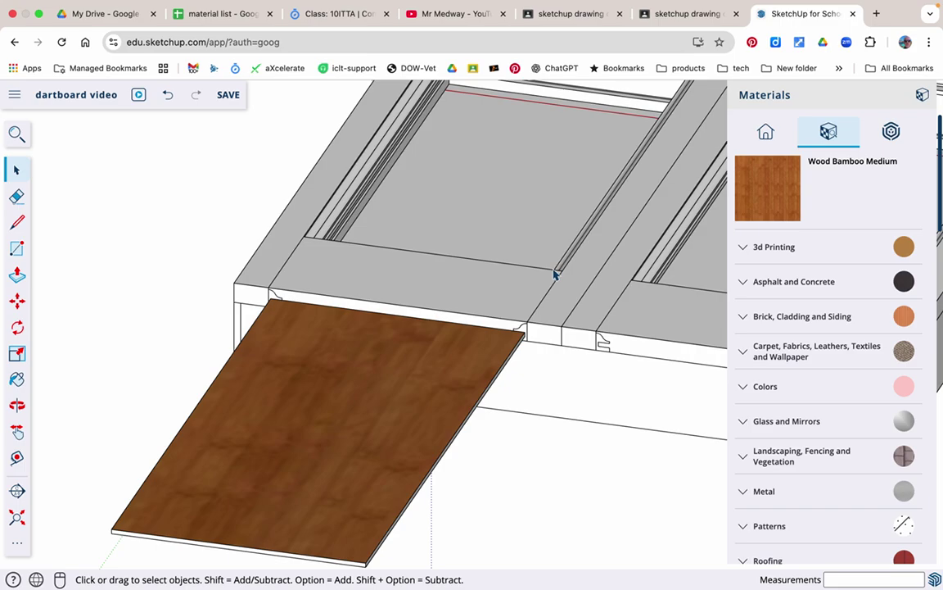
{"action": "key", "text": "m"}
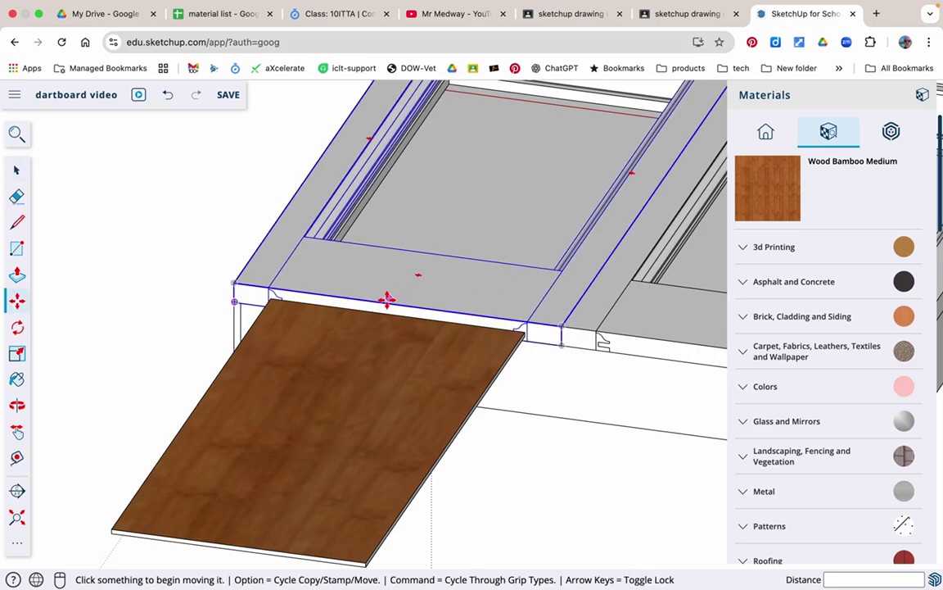
{"action": "key", "text": "space"}
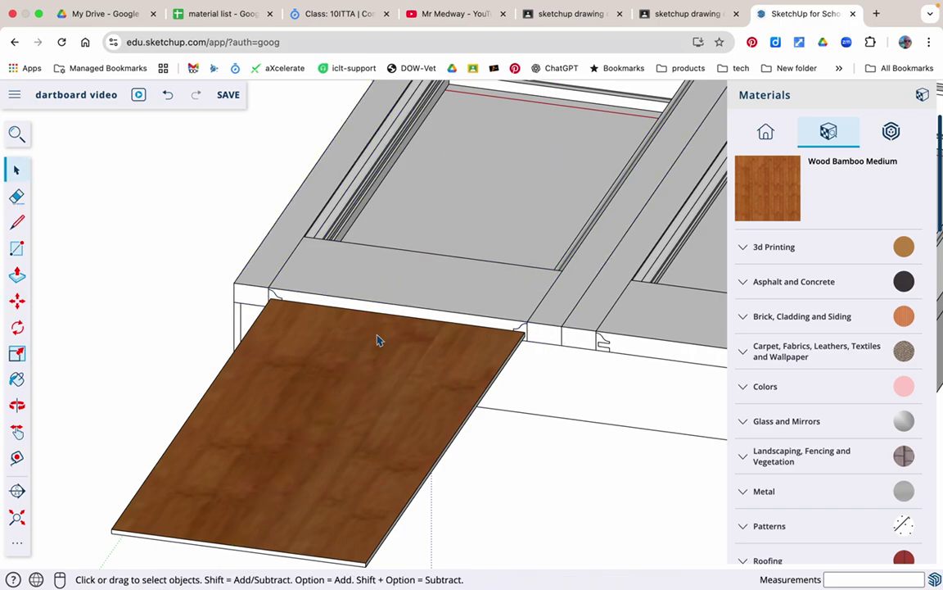
{"action": "left_click", "coordinate": [346, 403]}
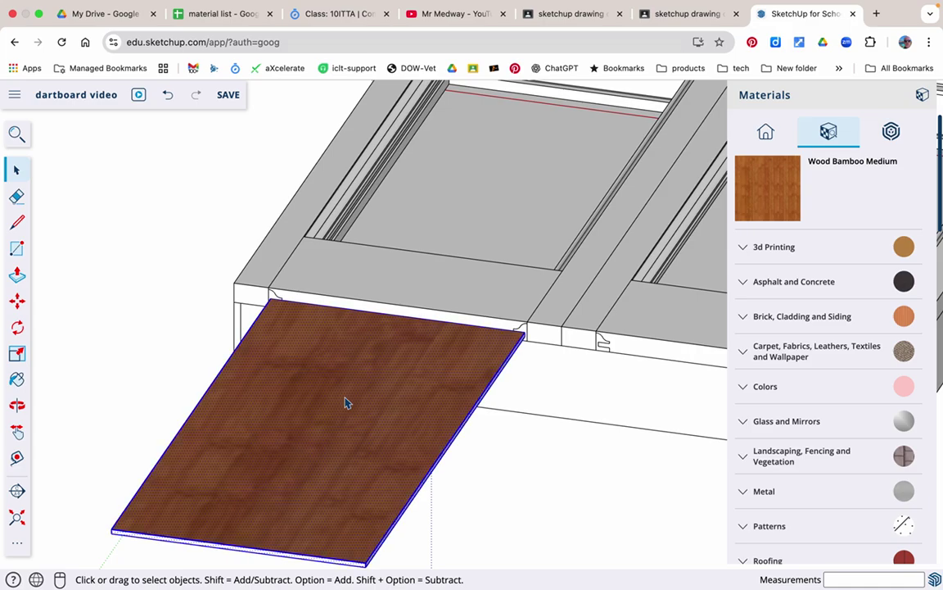
{"action": "left_click", "coordinate": [345, 403]}
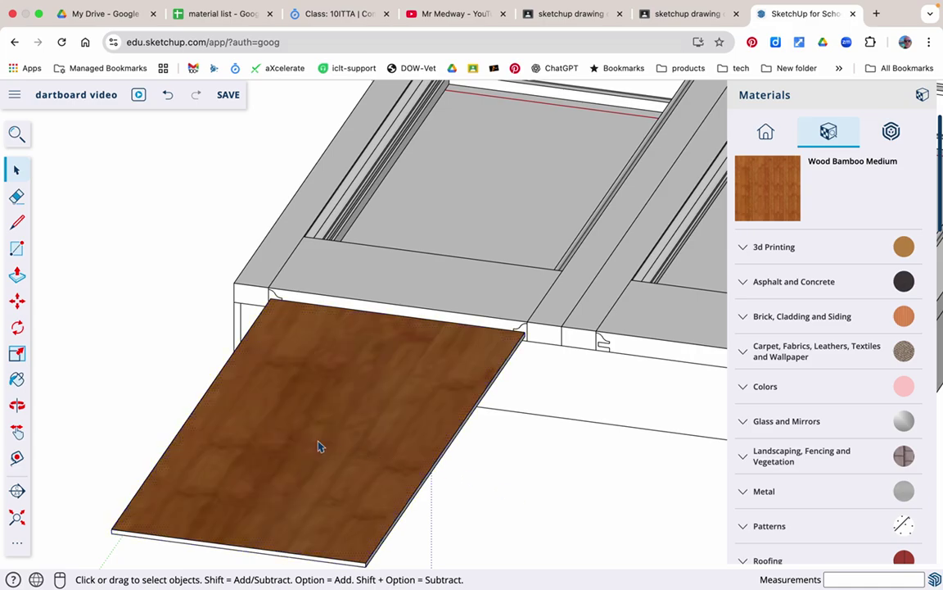
{"action": "double_click", "coordinate": [286, 436]}
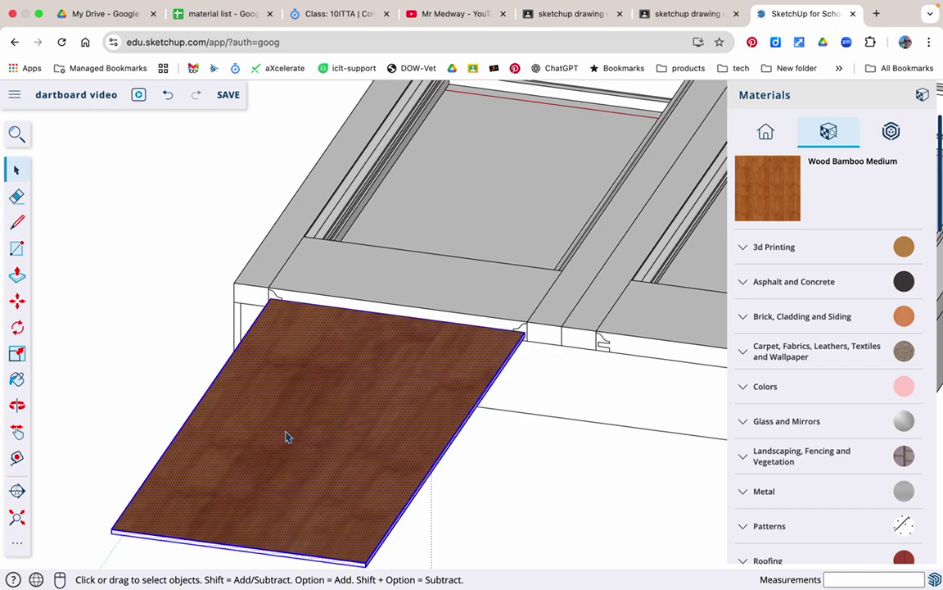
{"action": "right_click", "coordinate": [285, 437]}
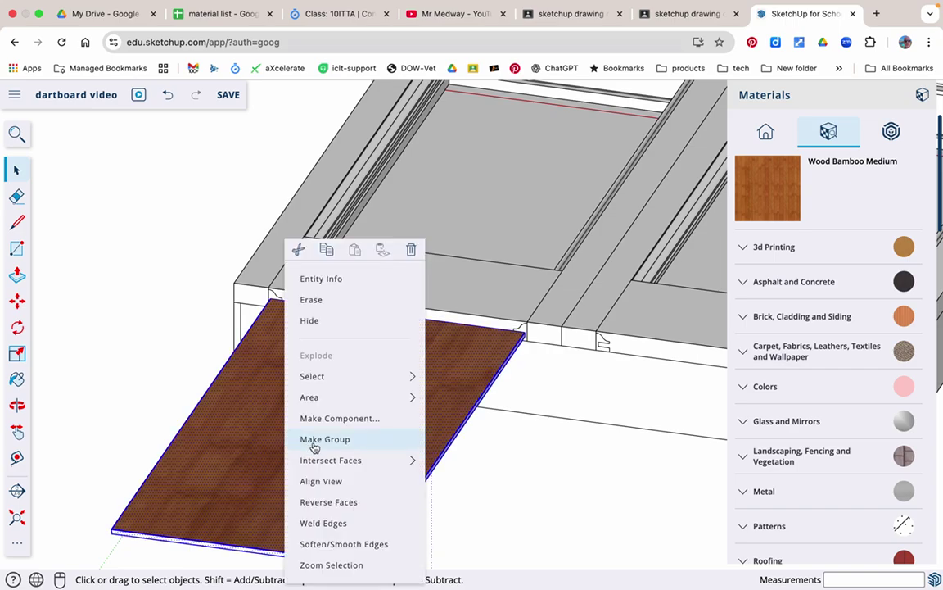
{"action": "left_click", "coordinate": [307, 440]}
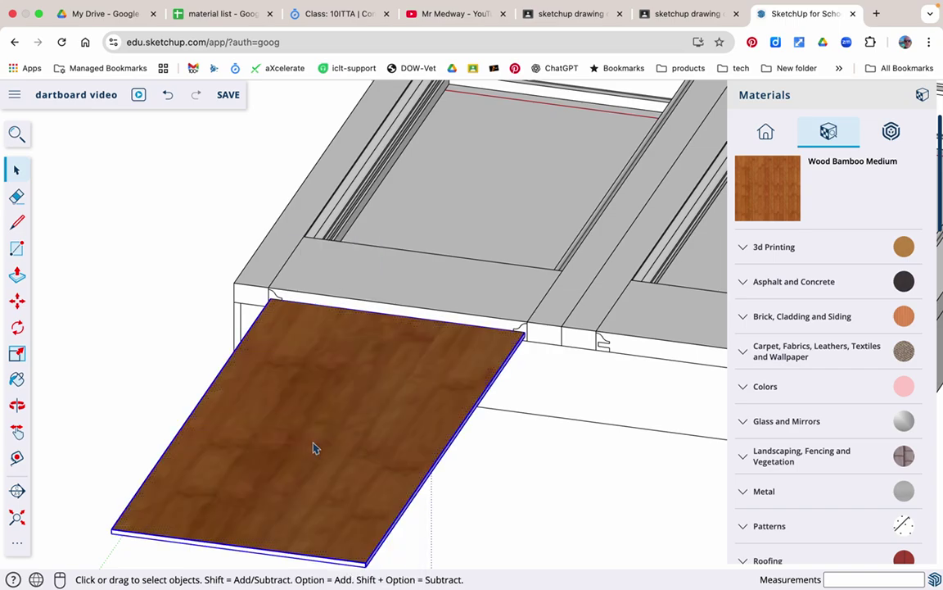
Step: Move the panel group 466 mm along the green axis so it slides into the left door frame's grooves
{"action": "key", "text": "m"}
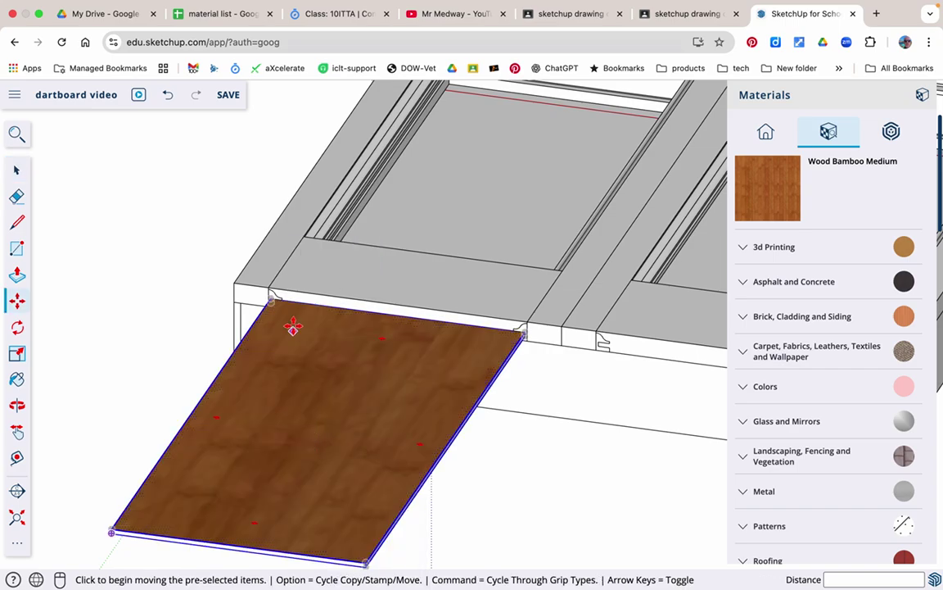
{"action": "left_click", "coordinate": [269, 286]}
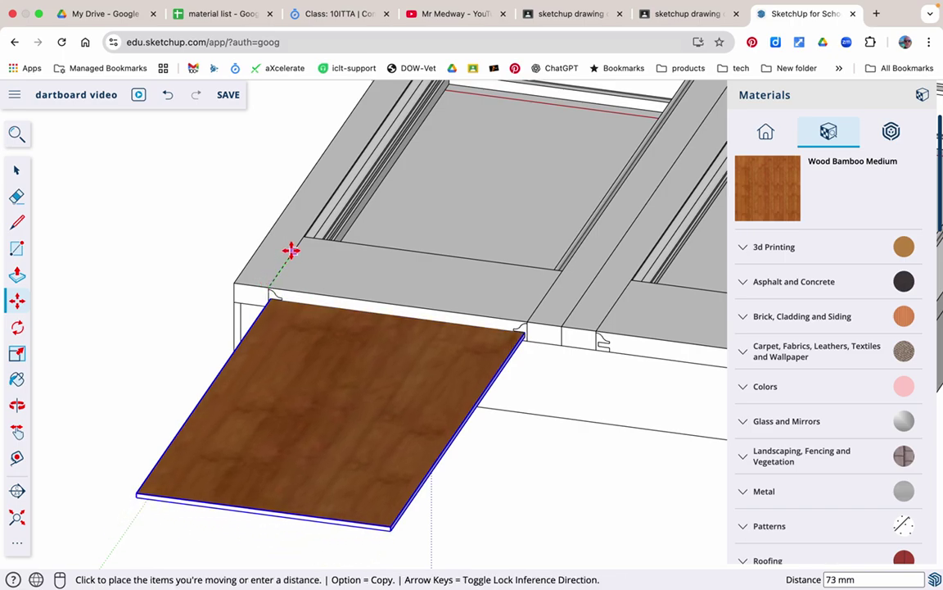
{"action": "key", "text": "Escape"}
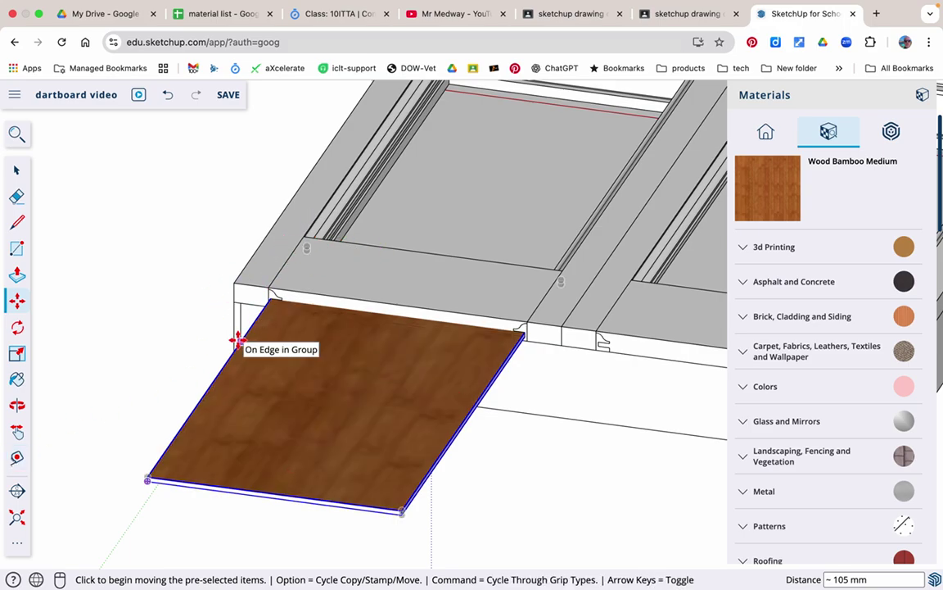
{"action": "left_click", "coordinate": [276, 270]}
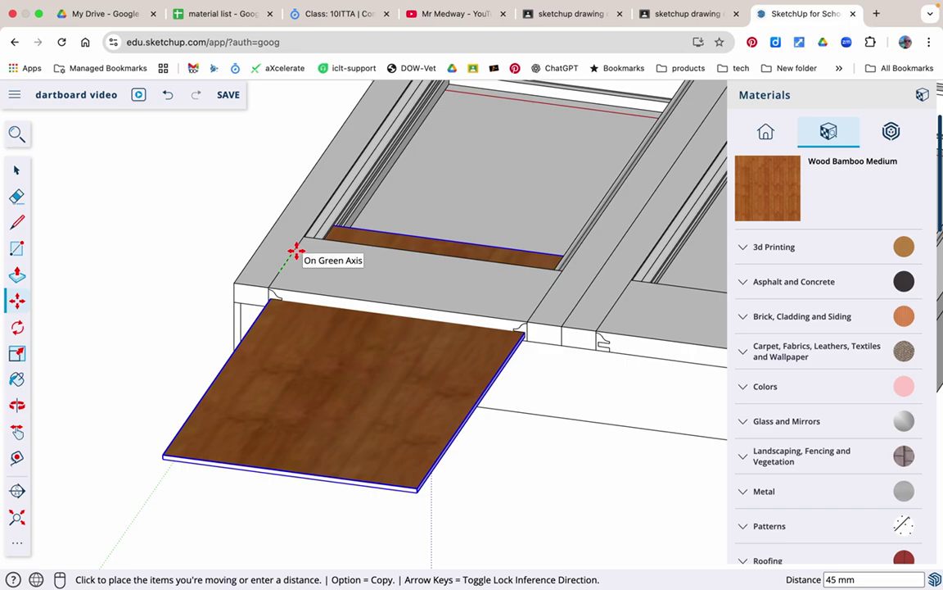
{"action": "type", "text": "466"}
{"action": "key", "text": "Return"}
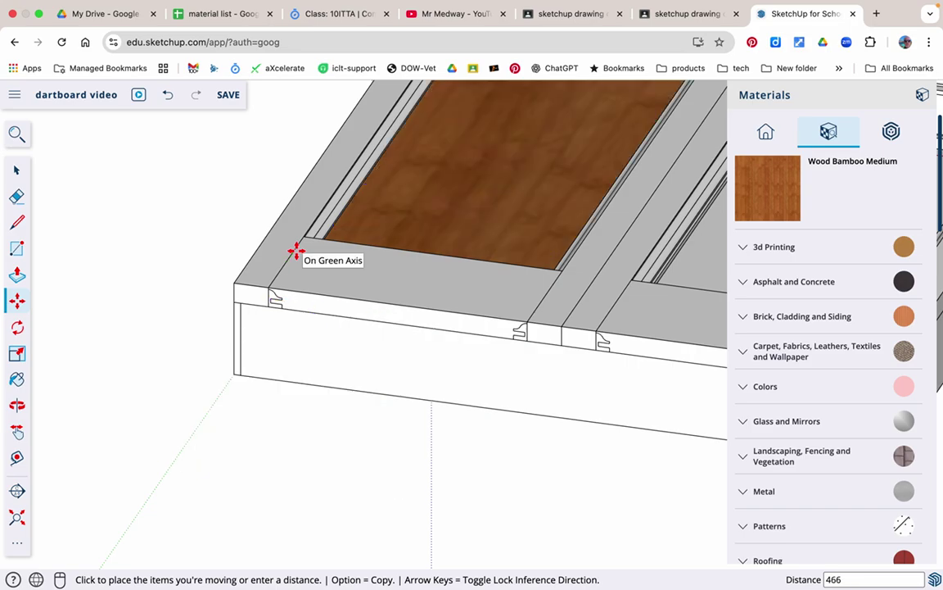
Step: Inspect the panel's fit in the left door from the front scene and close up at its upper corner, then restore the front scene
{"action": "left_click", "coordinate": [821, 90]}
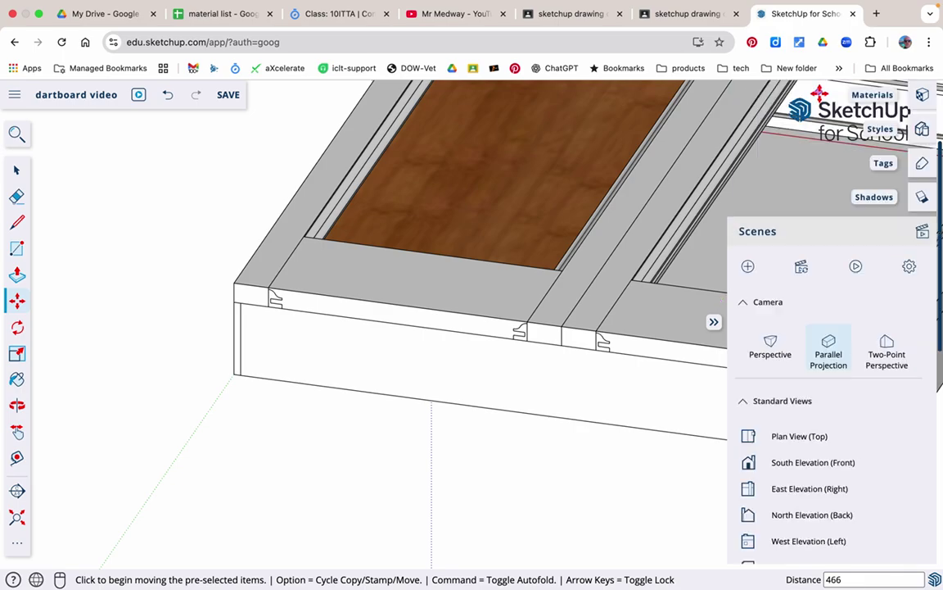
{"action": "scroll", "coordinate": [773, 442], "scroll_direction": "down", "scroll_amount": 5}
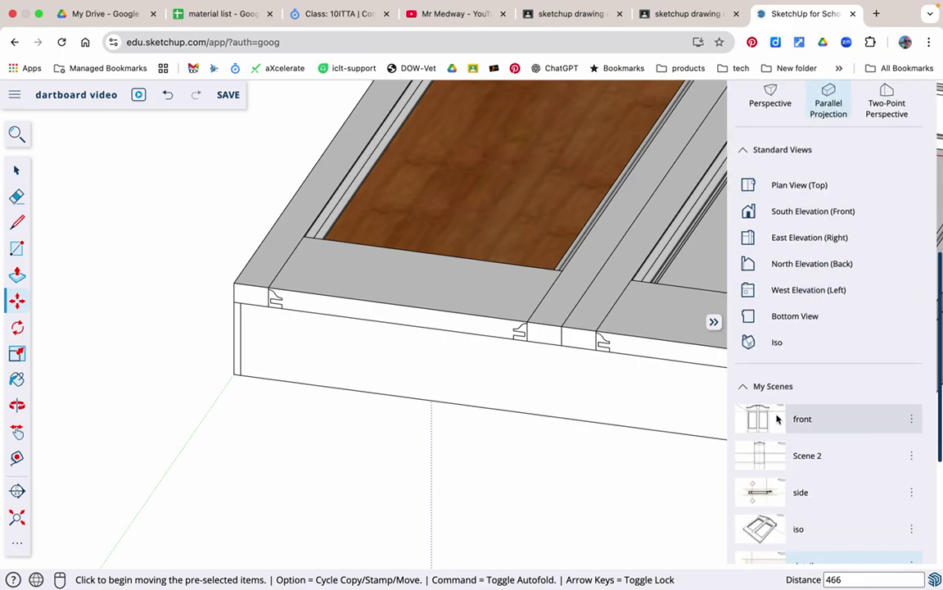
{"action": "left_click", "coordinate": [777, 418]}
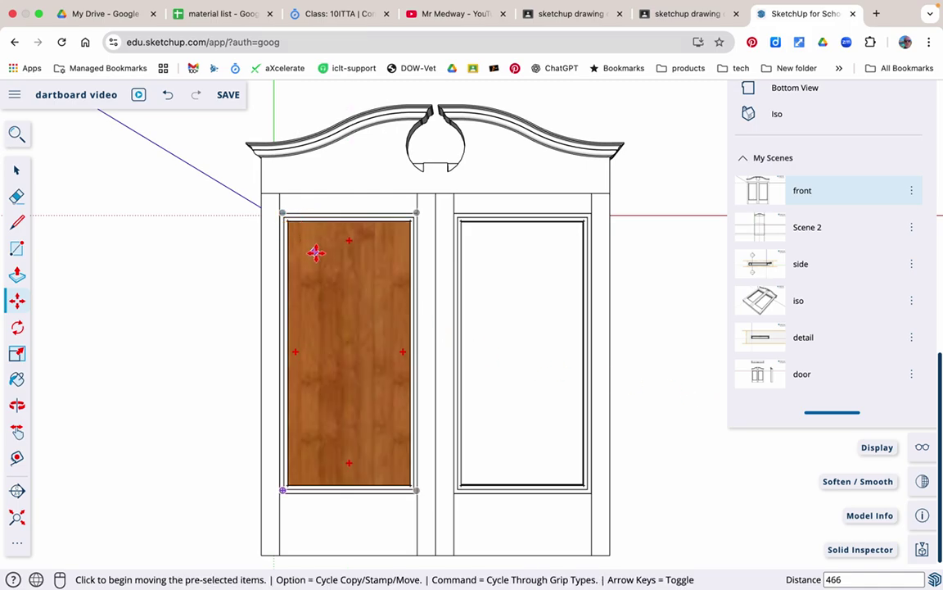
{"action": "middle_click_drag", "start_coordinate": [315, 253], "coordinate": [291, 217]}
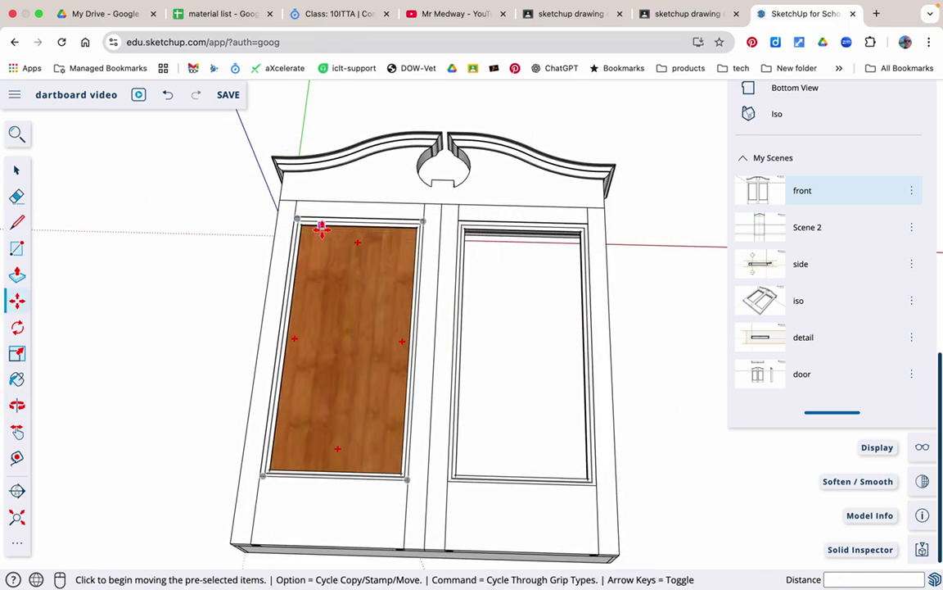
{"action": "scroll", "coordinate": [321, 229], "scroll_direction": "up", "scroll_amount": 10}
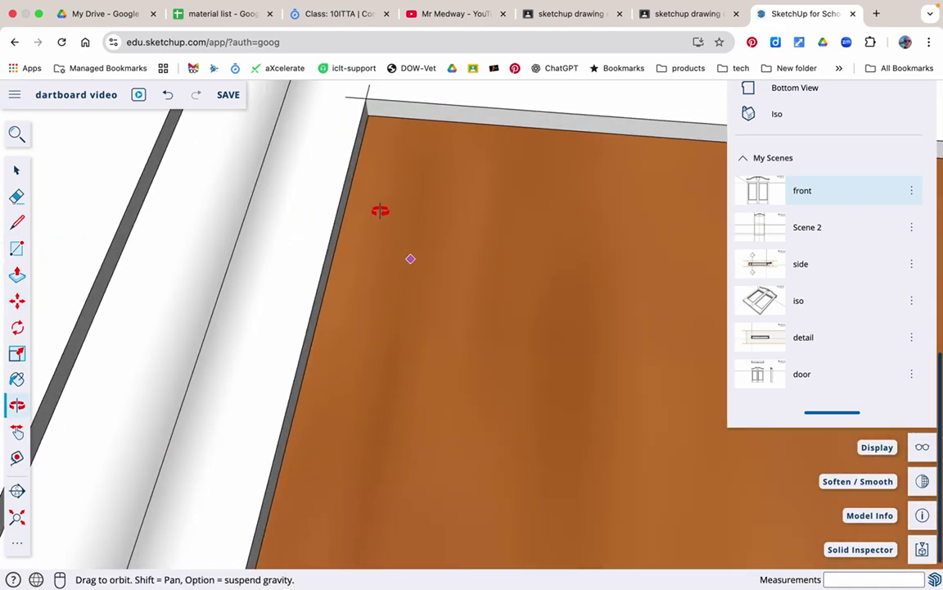
{"action": "middle_click_drag", "start_coordinate": [380, 211], "coordinate": [221, 121]}
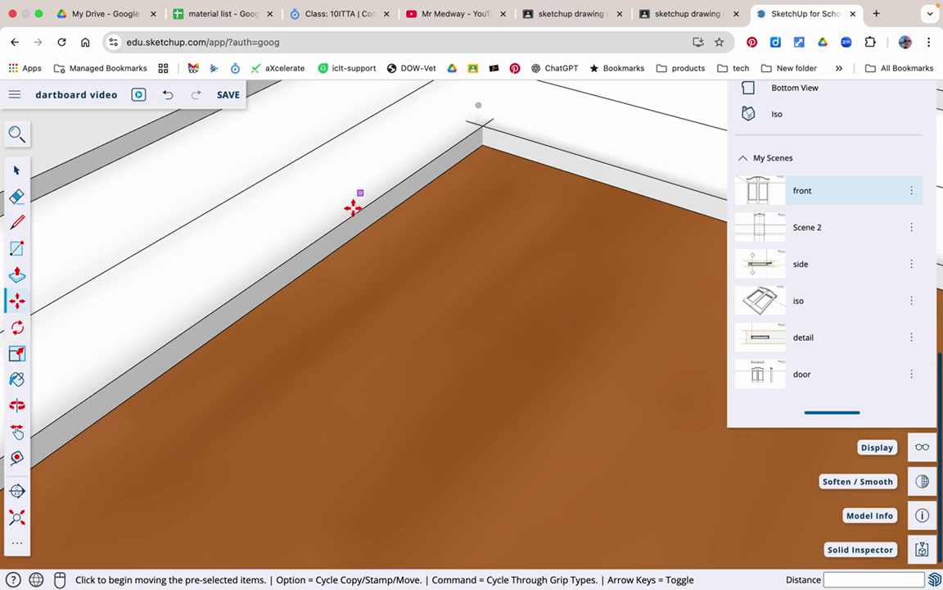
{"action": "left_click", "coordinate": [757, 204]}
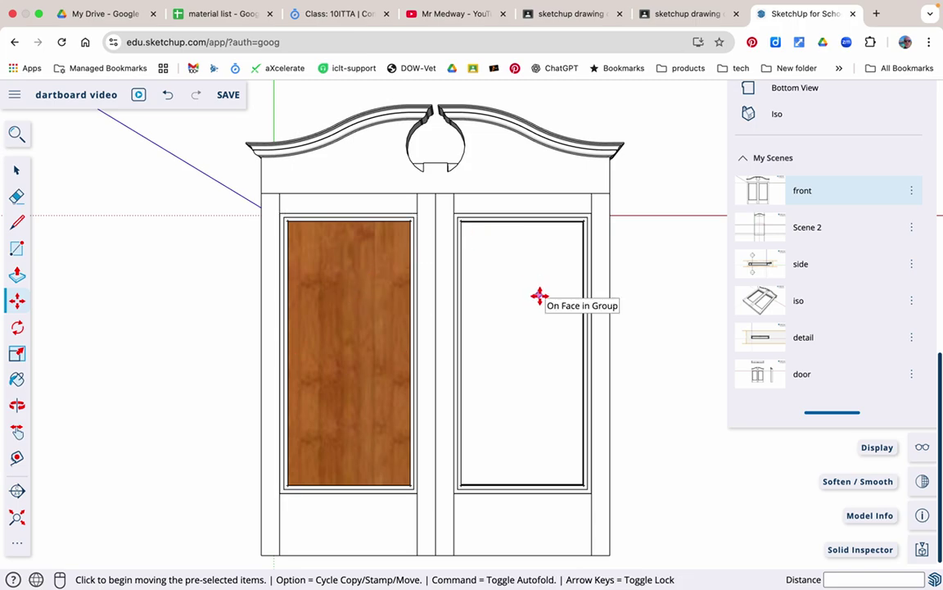
Step: Check the entity information of the selected panel group and close it again
{"action": "key", "text": "space"}
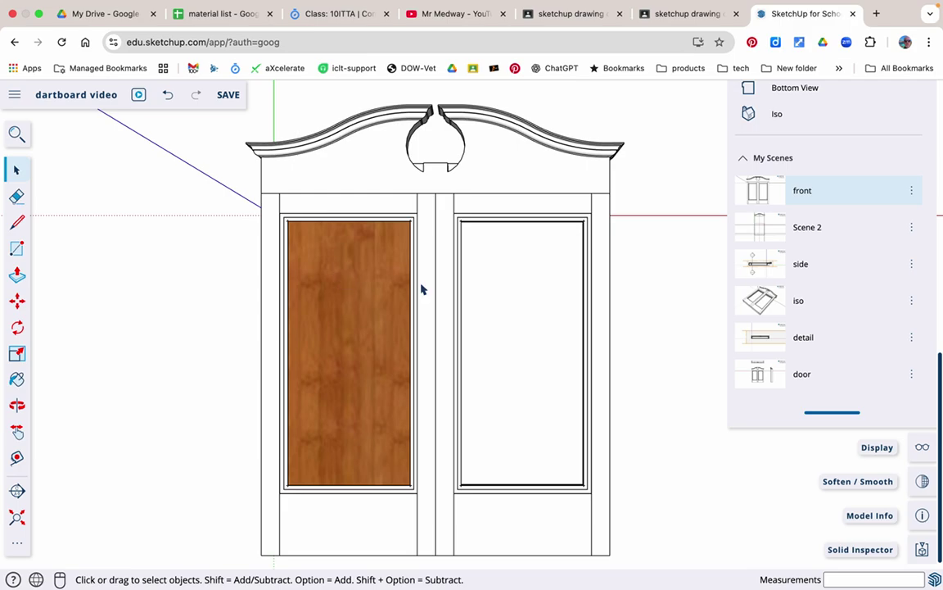
{"action": "scroll", "coordinate": [866, 147], "scroll_direction": "up", "scroll_amount": 3}
{"action": "scroll", "coordinate": [865, 149], "scroll_direction": "up", "scroll_amount": 5}
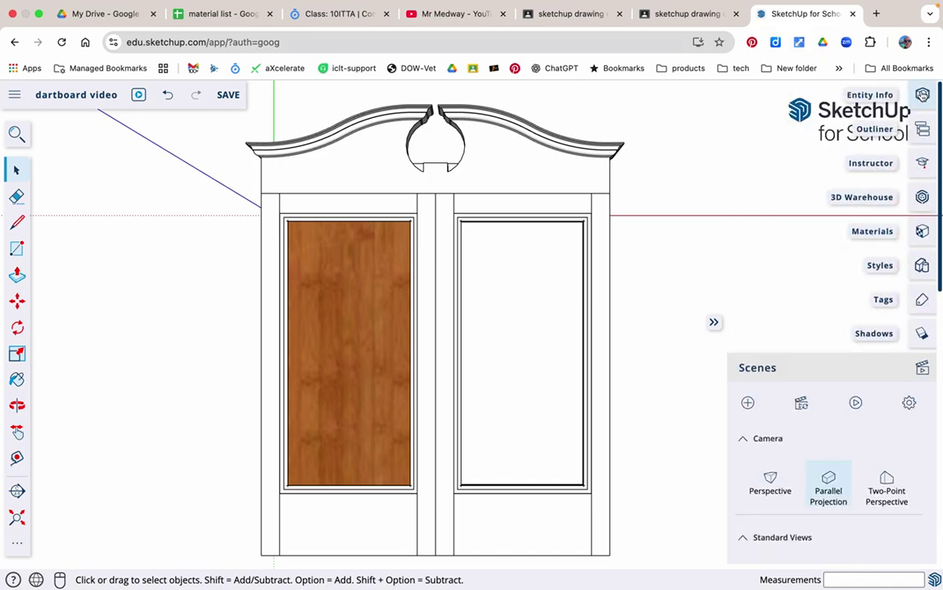
{"action": "left_click", "coordinate": [922, 95]}
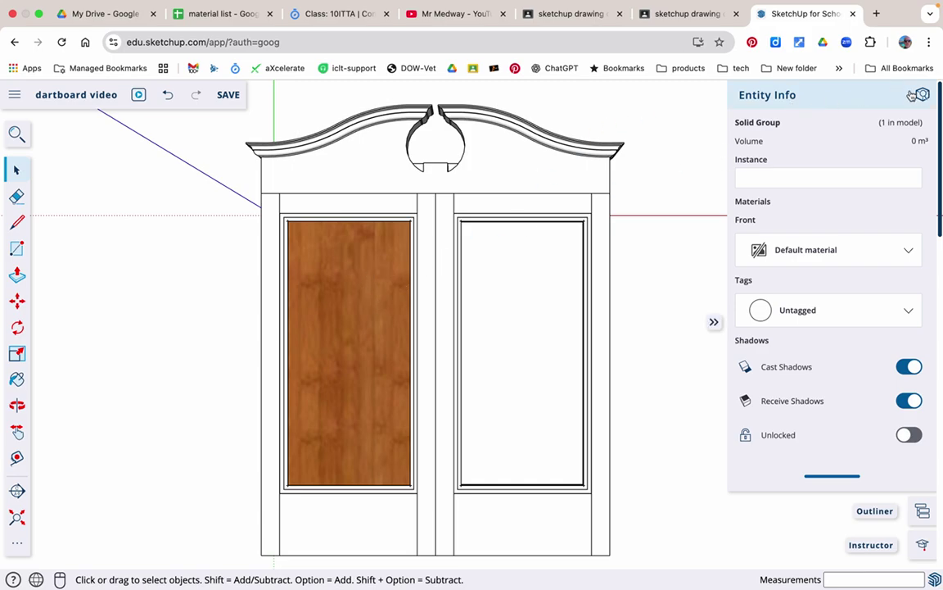
{"action": "left_click", "coordinate": [831, 90]}
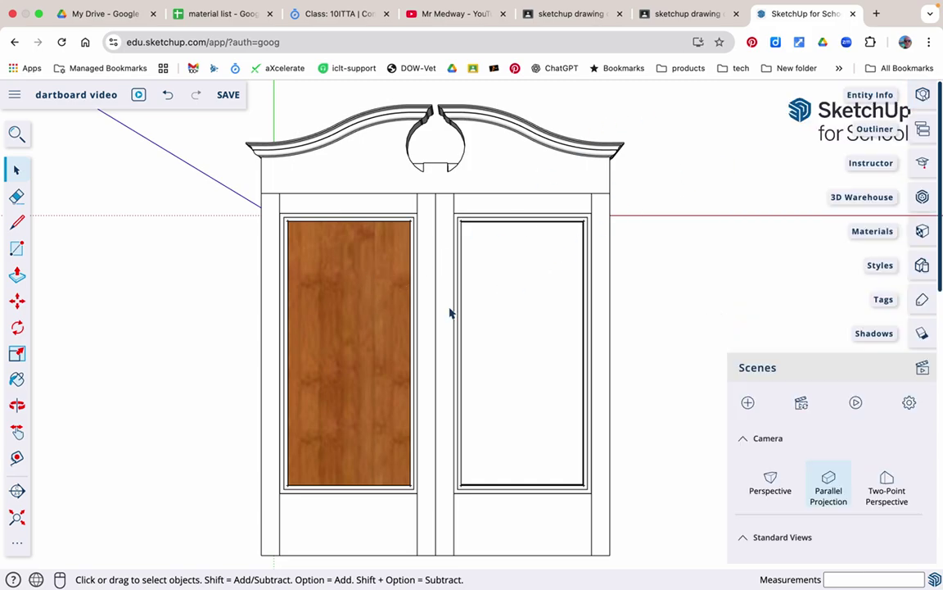
Step: Copy the panel 290 mm across to the right door, using the matching upper corners of the two door openings as reference points
{"action": "key", "text": "m"}
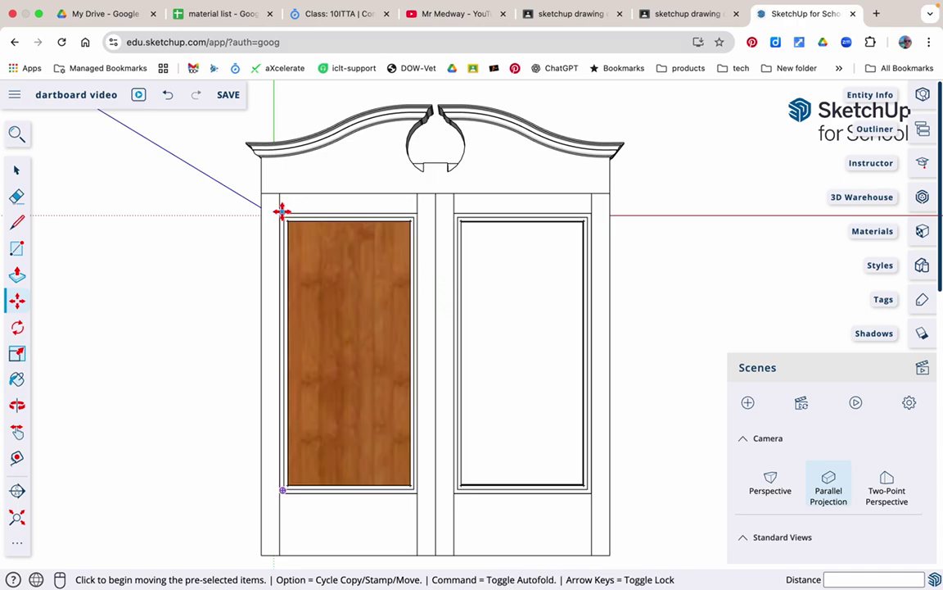
{"action": "scroll", "coordinate": [281, 211], "scroll_direction": "up", "scroll_amount": 5}
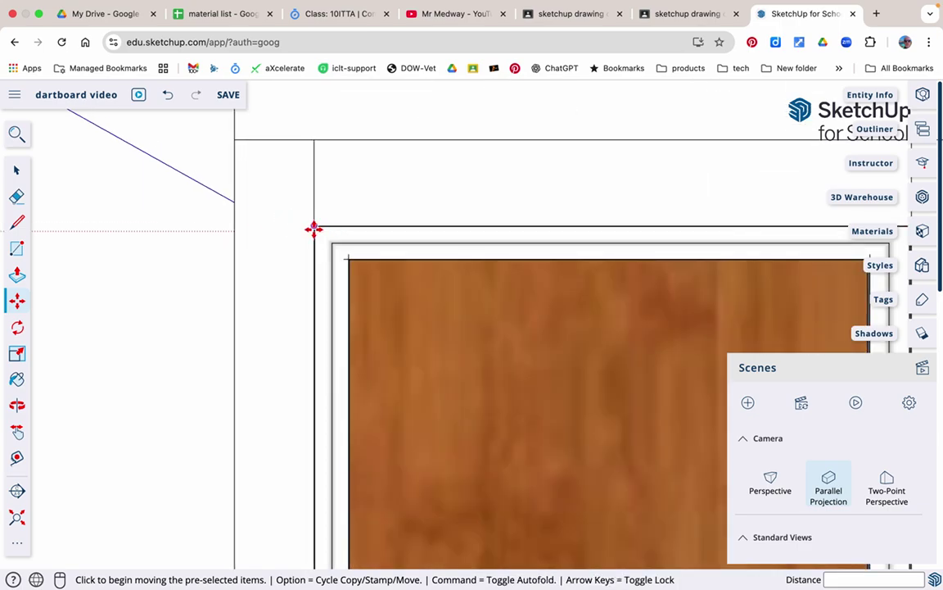
{"action": "left_click", "coordinate": [314, 228]}
{"action": "scroll", "coordinate": [315, 226], "scroll_direction": "down", "scroll_amount": 2}
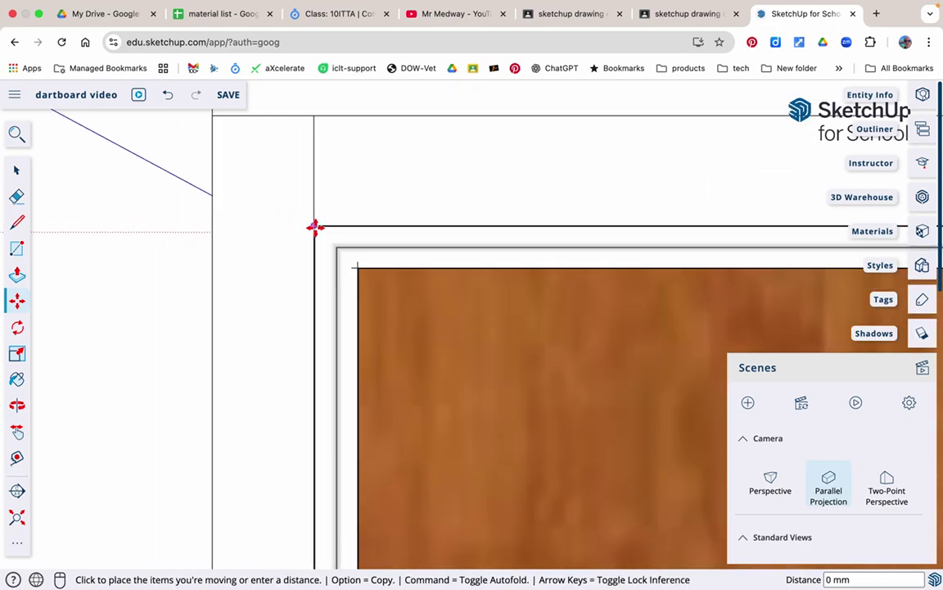
{"action": "scroll", "coordinate": [314, 226], "scroll_direction": "down", "scroll_amount": 6}
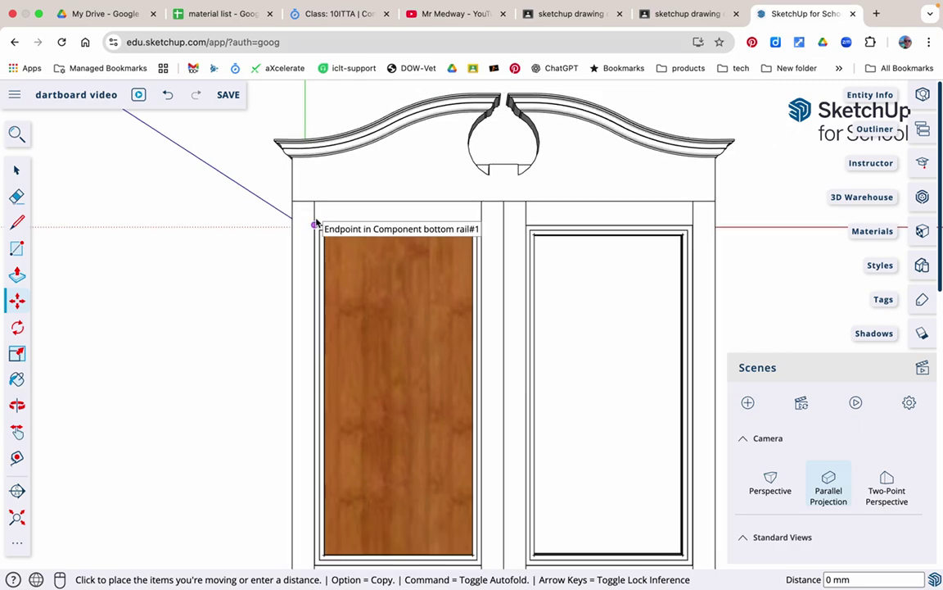
{"action": "key", "text": "alt"}
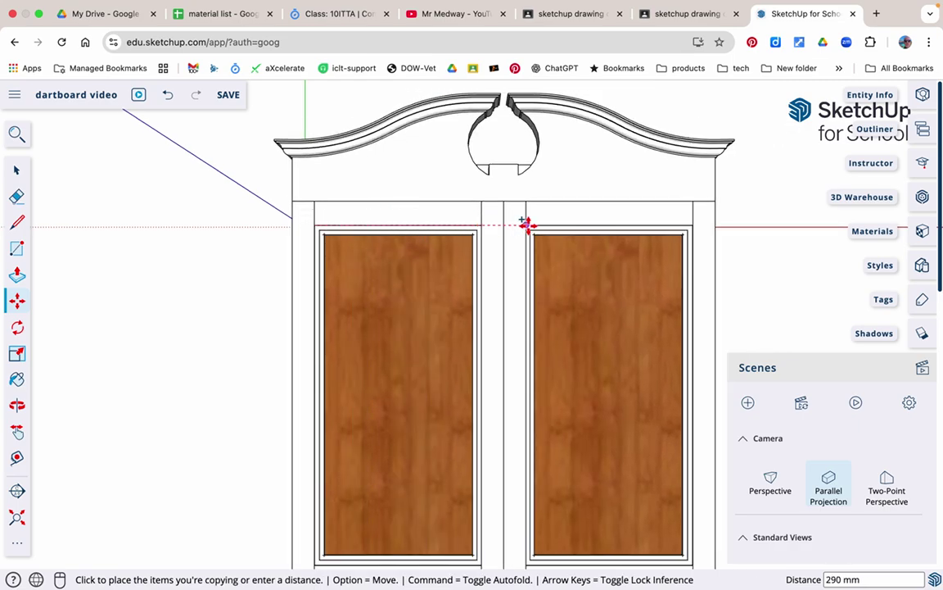
{"action": "left_click", "coordinate": [528, 225]}
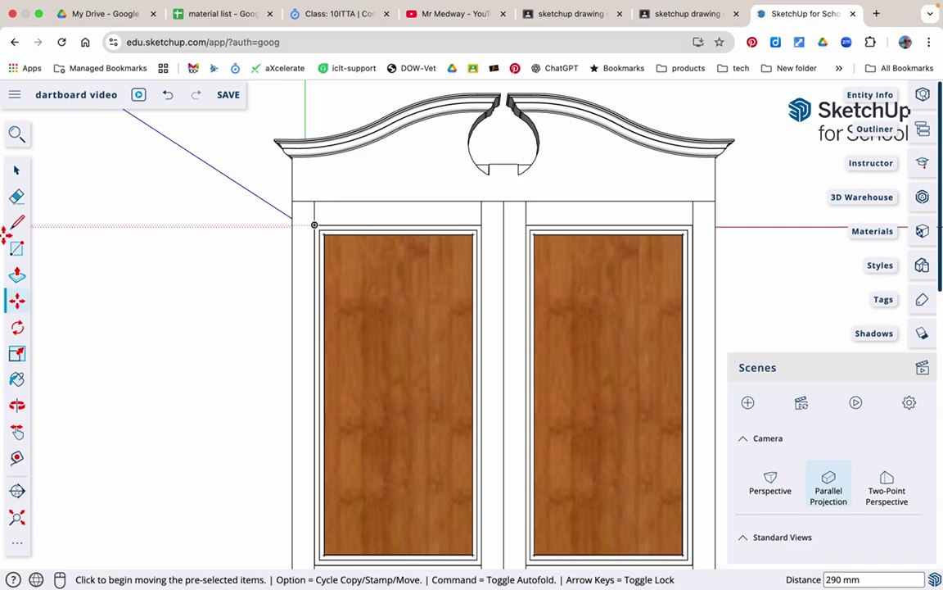
{"action": "key", "text": "space"}
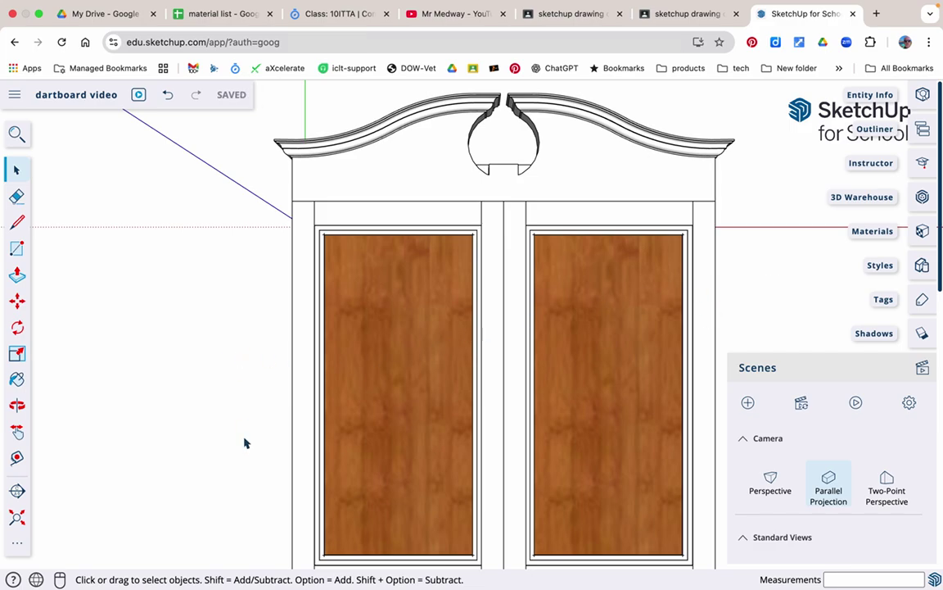
Step: Place a guide line 10 mm in from the back edge on the bottom end of the cabinet
{"action": "key", "text": "o"}
{"action": "left_click_drag", "start_coordinate": [236, 430], "coordinate": [467, 262]}
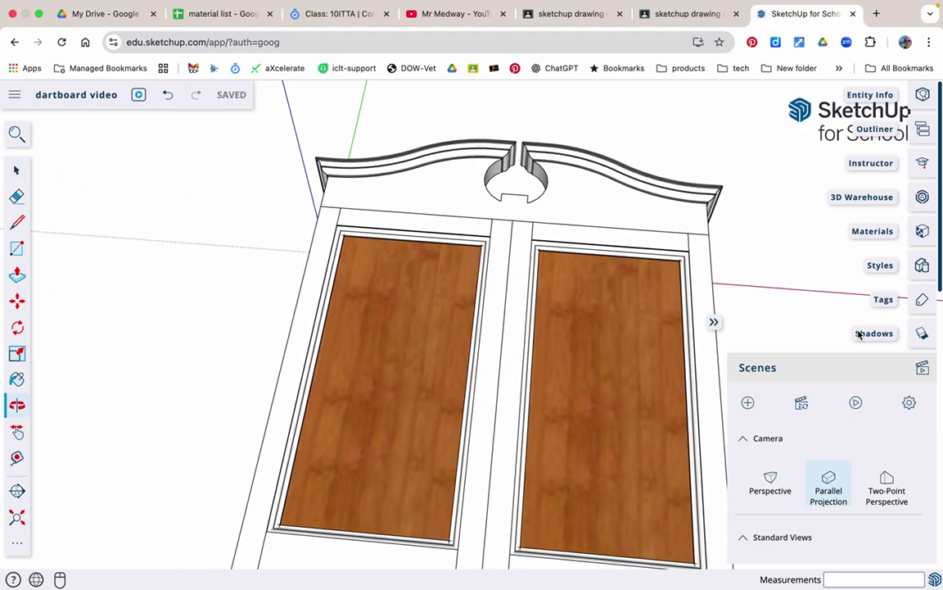
{"action": "left_click_drag", "start_coordinate": [188, 489], "coordinate": [232, 241]}
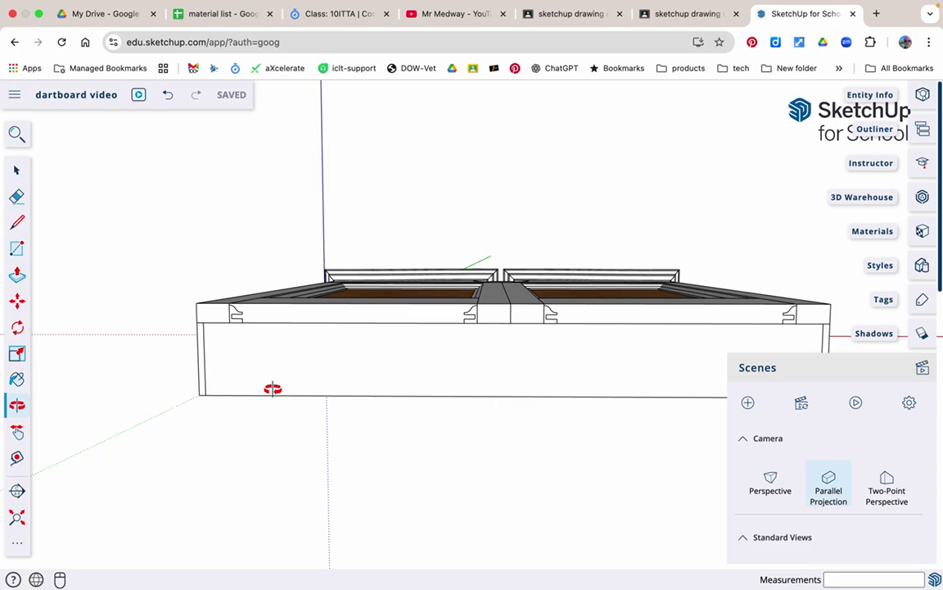
{"action": "key", "text": "t"}
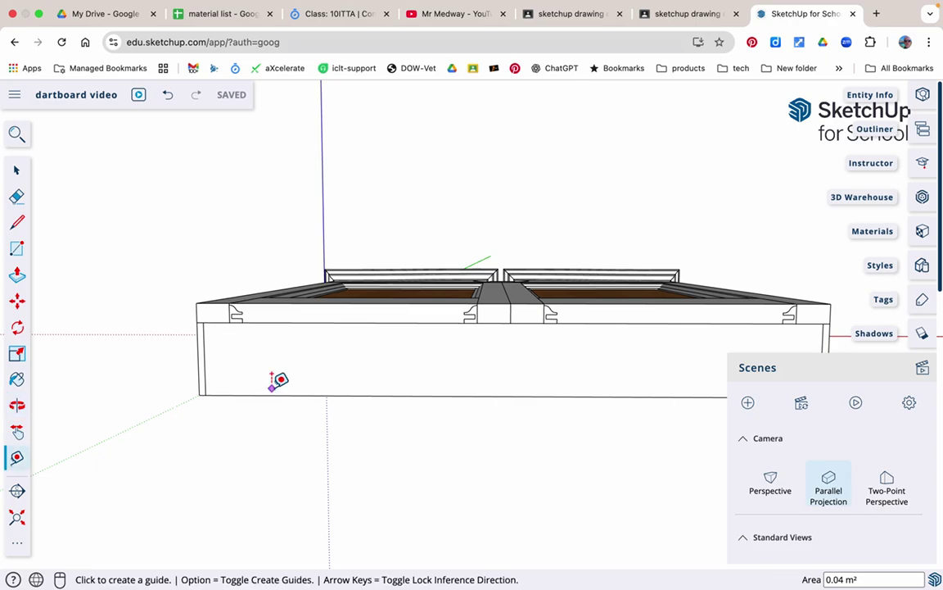
{"action": "left_click", "coordinate": [442, 396]}
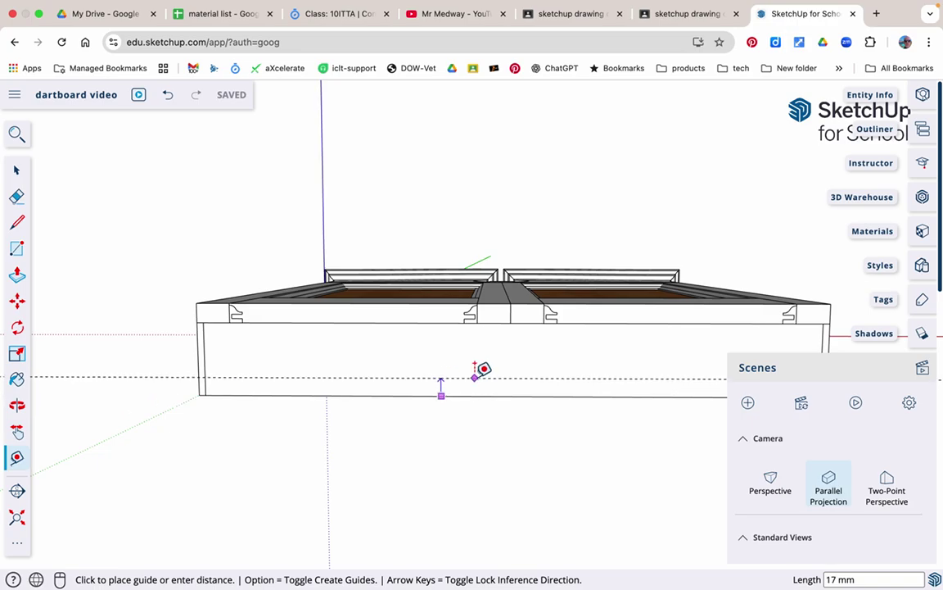
{"action": "type", "text": "10"}
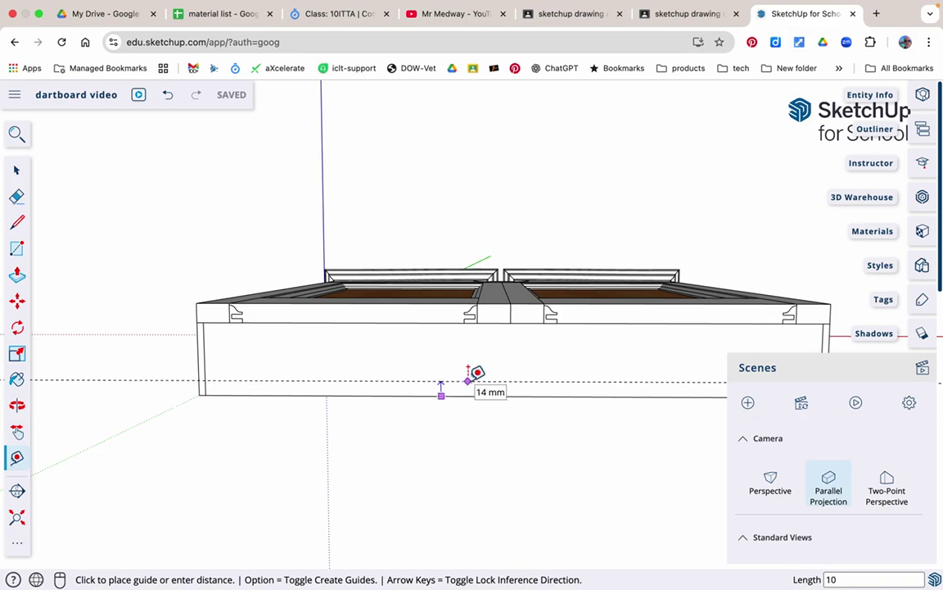
{"action": "key", "text": "Return"}
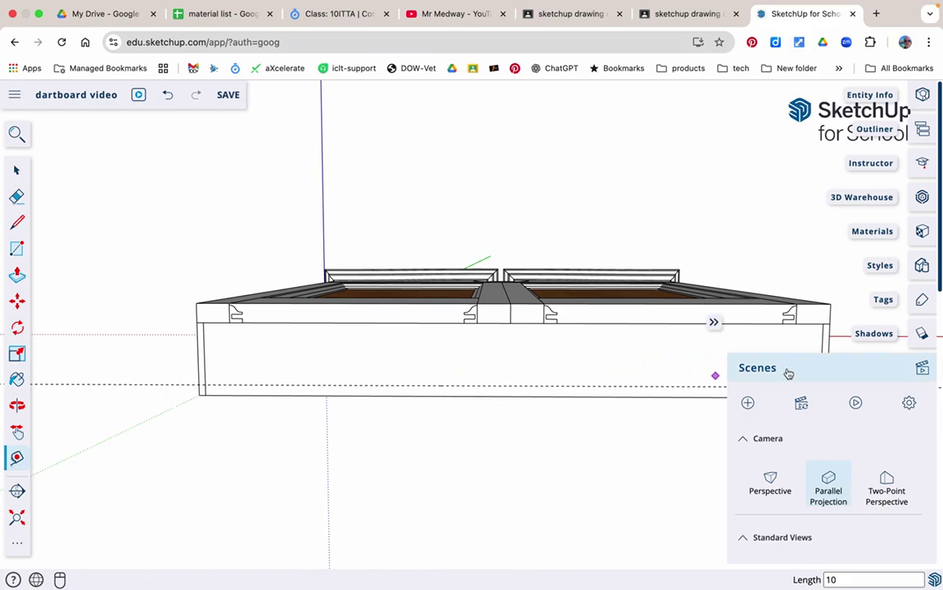
Step: Draw a 4 mm by 568 mm rectangle along the guide on the cabinet's bottom end, starting at the left side board's inner edge
{"action": "left_click", "coordinate": [825, 371]}
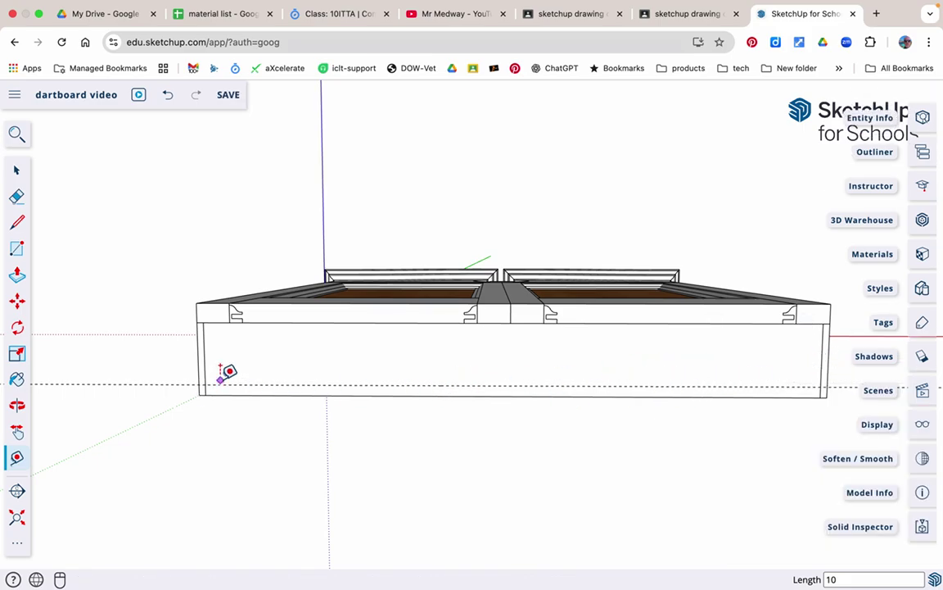
{"action": "key", "text": "r"}
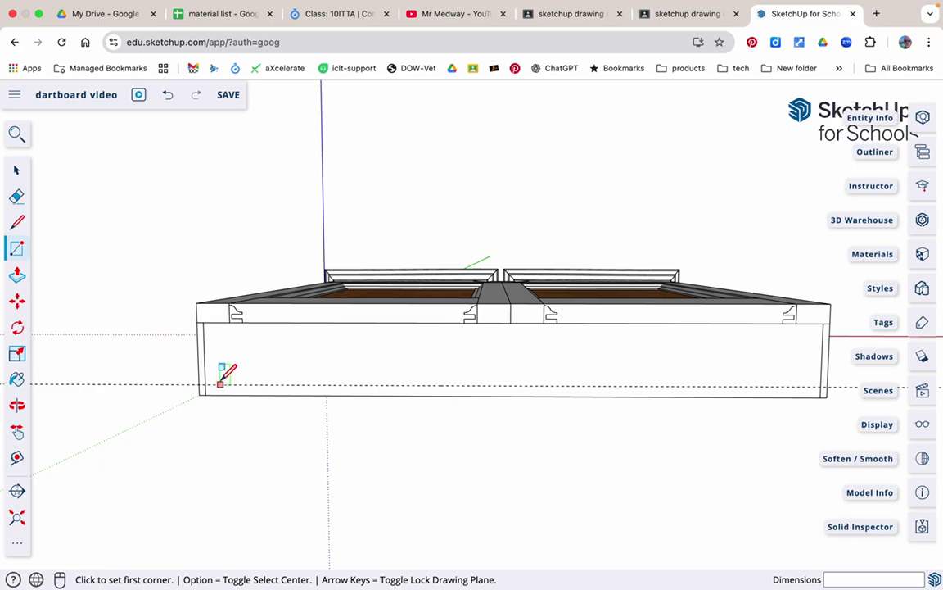
{"action": "left_click", "coordinate": [205, 383]}
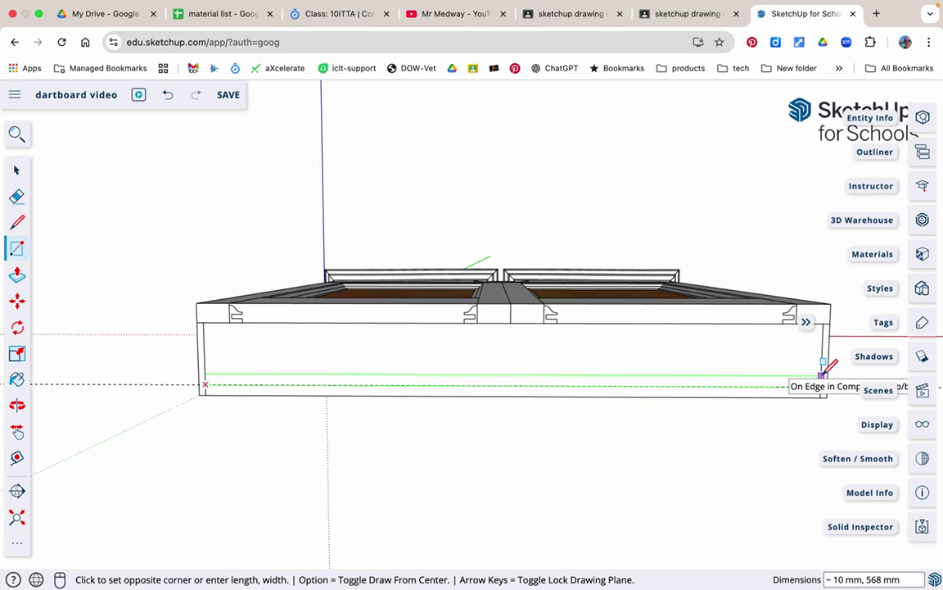
{"action": "type", "text": "4,568"}
{"action": "key", "text": "Return"}
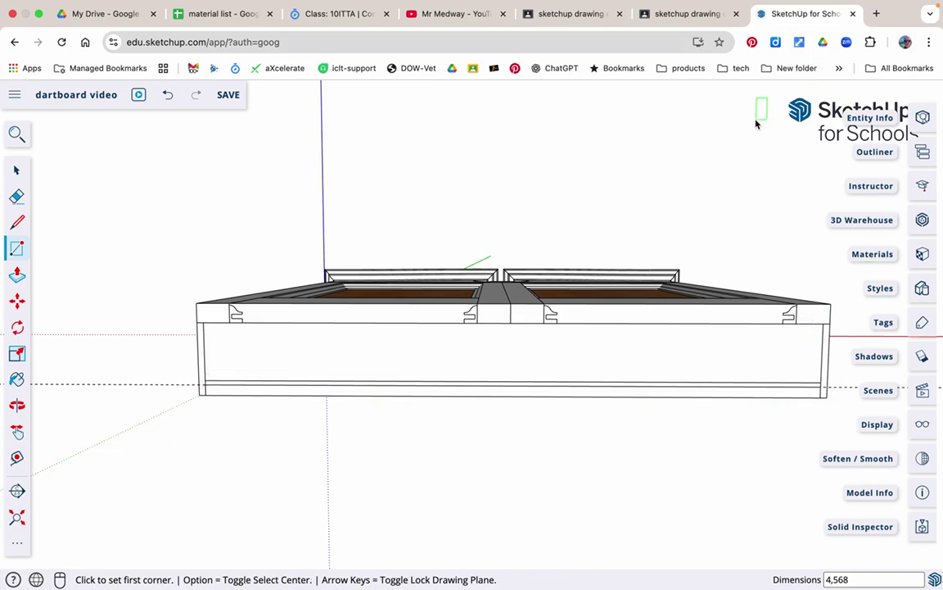
Step: Measure the inside length between the two cross boards on the back of the cabinet
{"action": "key", "text": "p"}
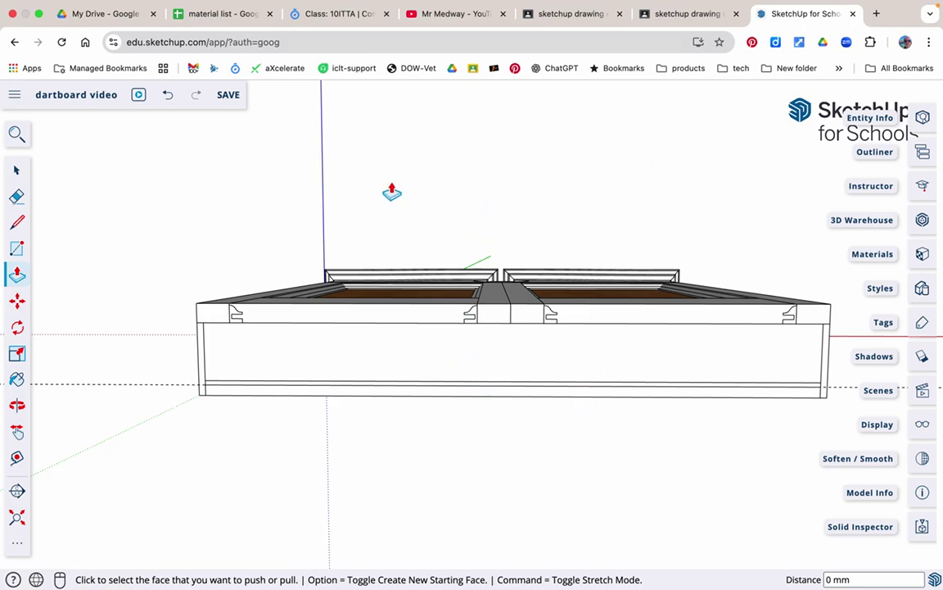
{"action": "key", "text": "o"}
{"action": "left_click_drag", "start_coordinate": [462, 482], "coordinate": [468, 117]}
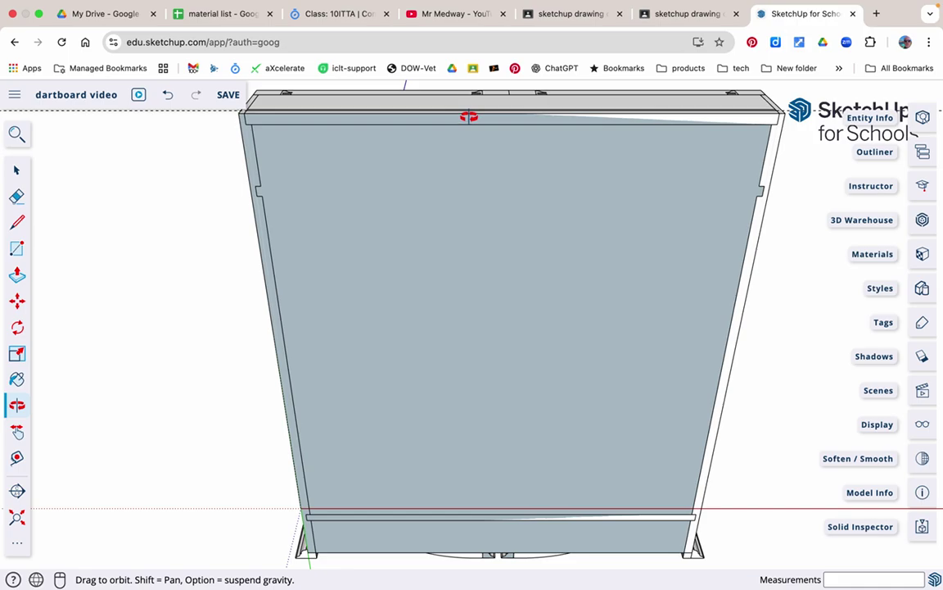
{"action": "key", "text": "p"}
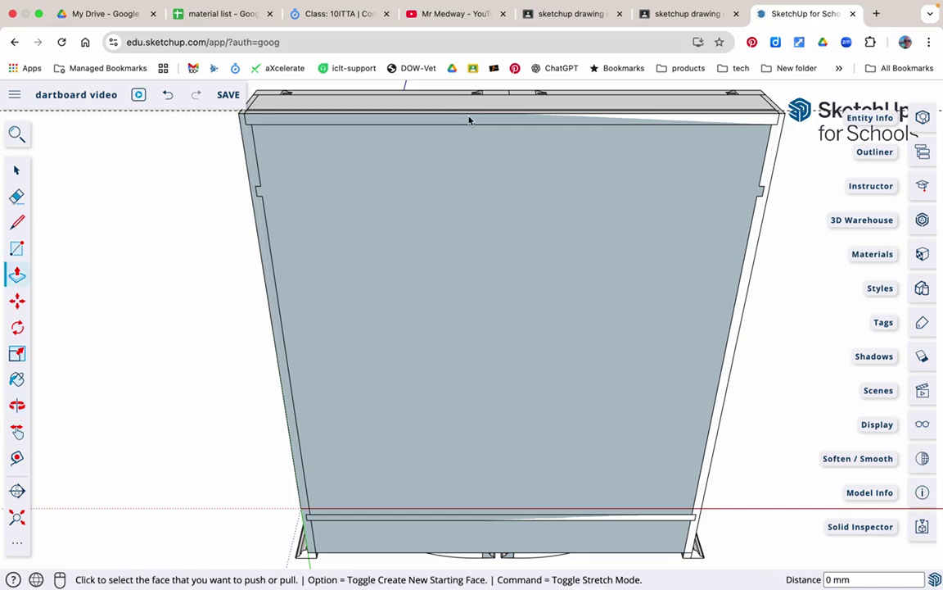
{"action": "key", "text": "t"}
{"action": "left_click", "coordinate": [368, 123]}
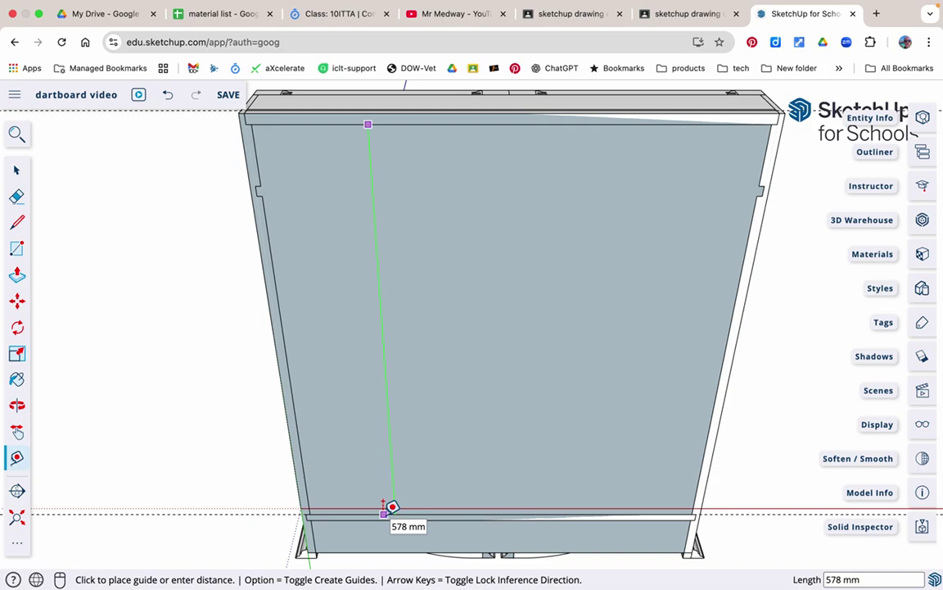
{"action": "key", "text": "space"}
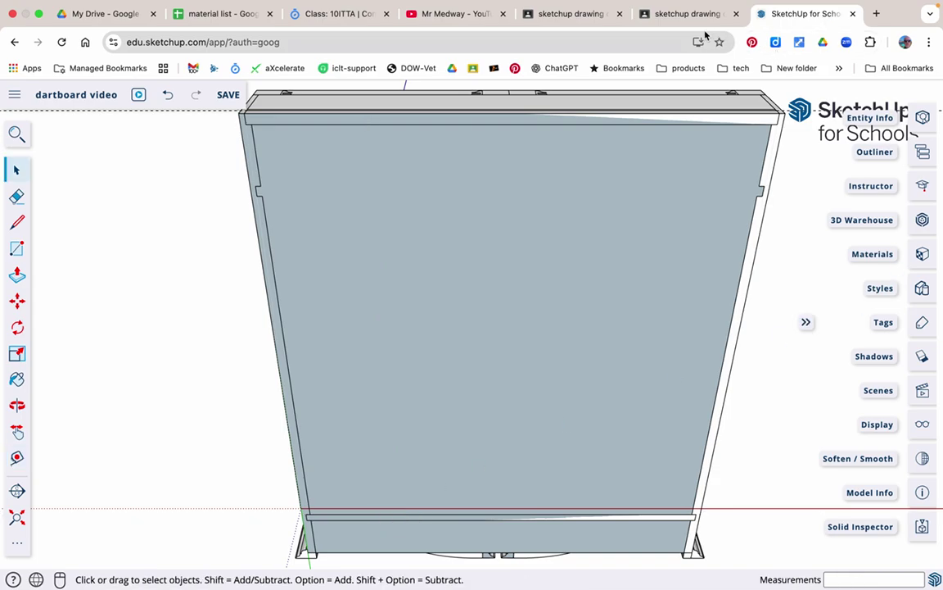
Step: Push/Pull the thin rectangle on the cabinet's bottom end outward by 590 mm to form the back panel
{"action": "middle_click_drag", "start_coordinate": [638, 96], "coordinate": [370, 446]}
{"action": "key", "text": "p"}
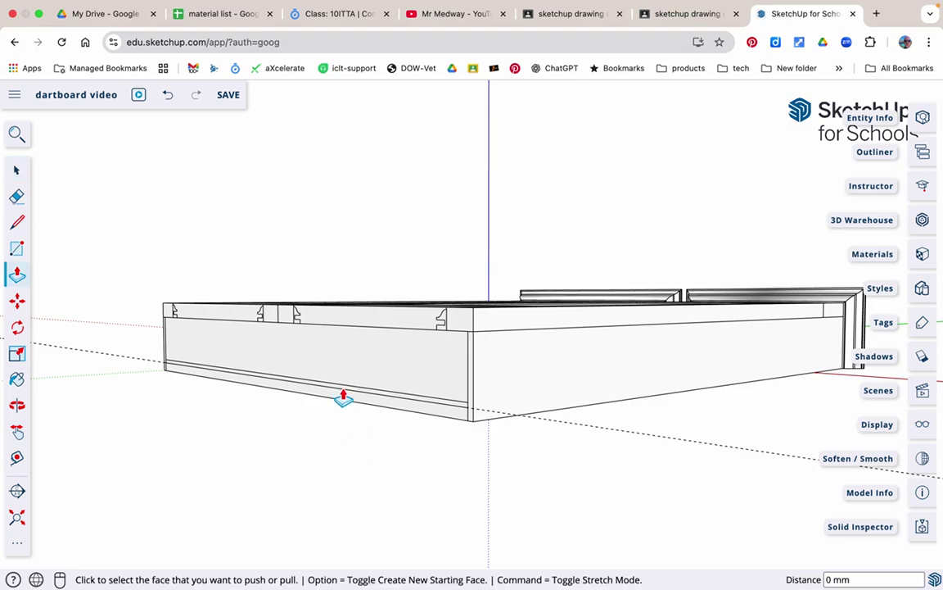
{"action": "left_click", "coordinate": [344, 394]}
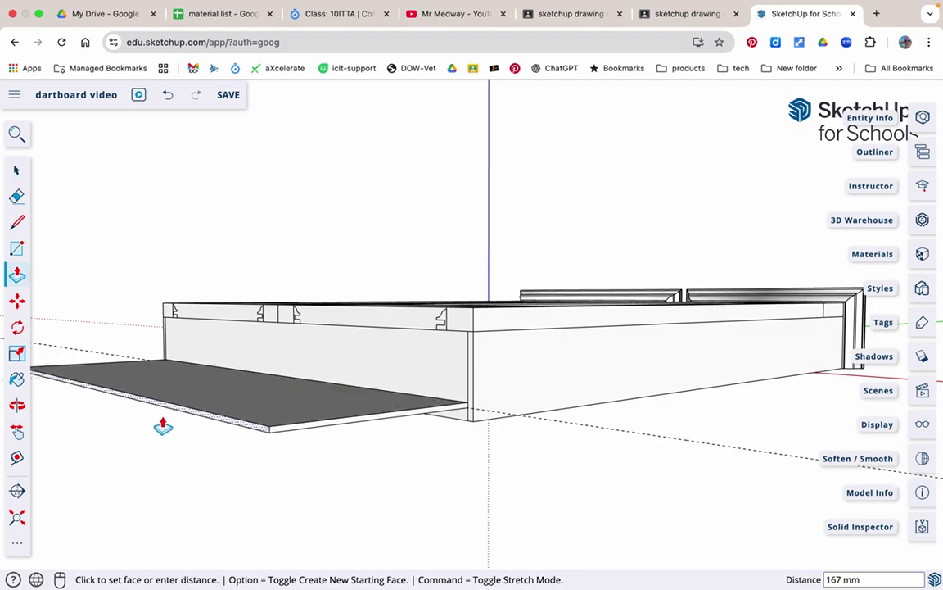
{"action": "type", "text": "590"}
{"action": "key", "text": "Return"}
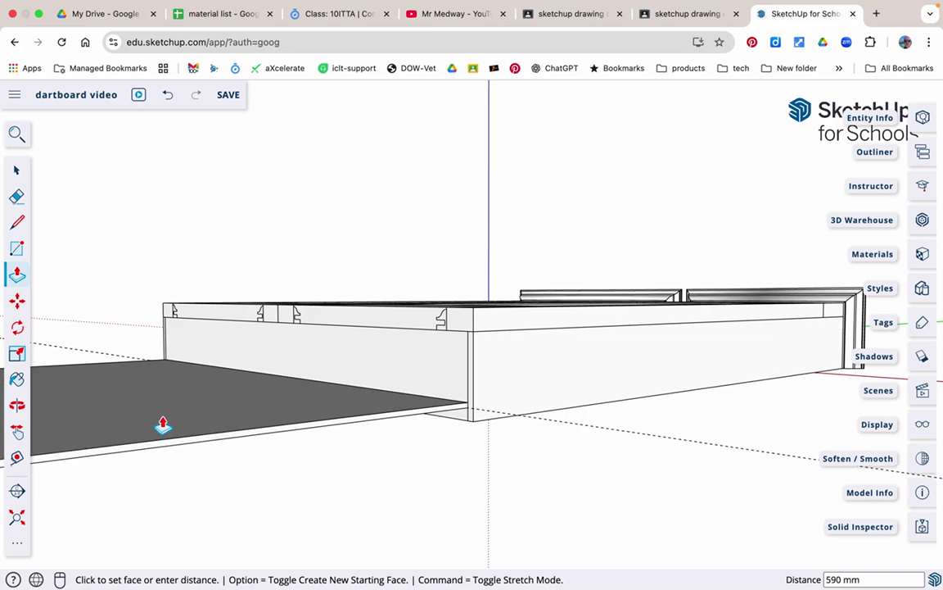
Step: Select all connected geometry of the extruded back panel and make it a group
{"action": "key", "text": "space"}
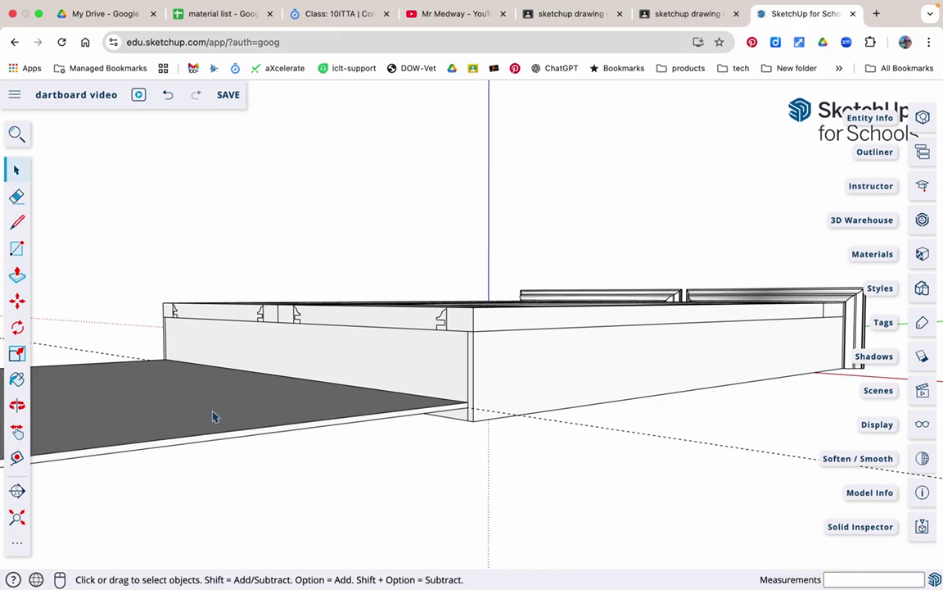
{"action": "triple_click", "coordinate": [195, 424]}
{"action": "right_click", "coordinate": [195, 424]}
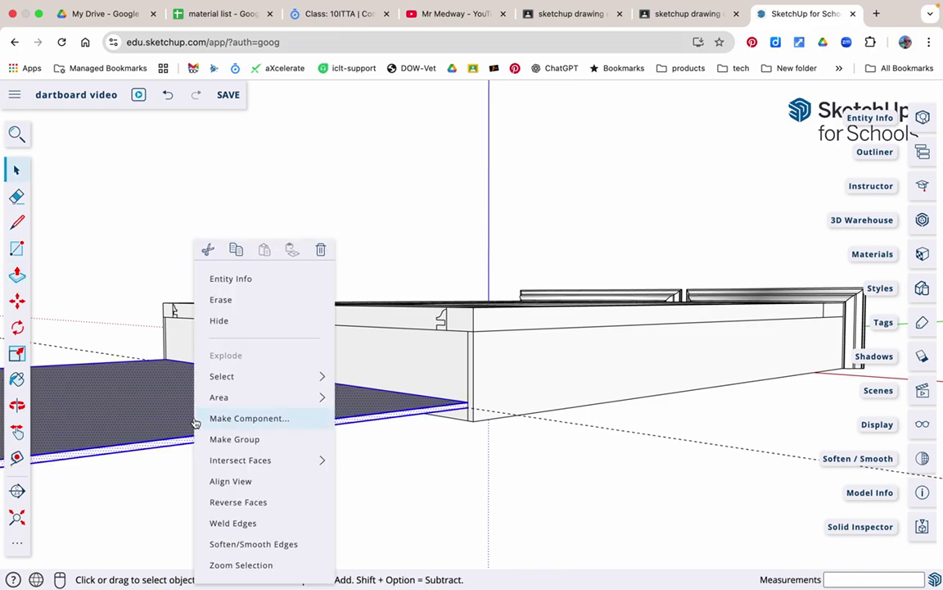
{"action": "left_click", "coordinate": [236, 439]}
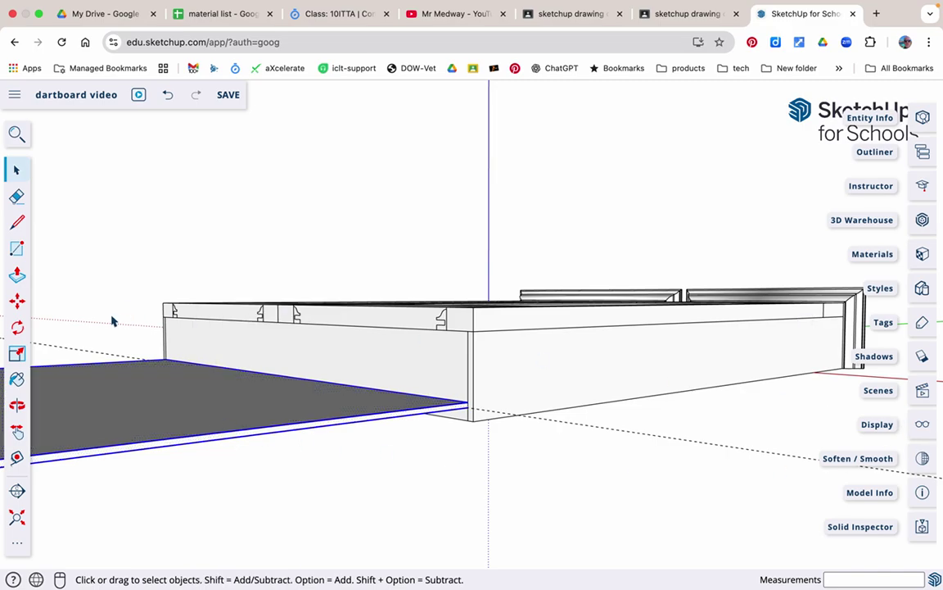
Step: Paint the back panel group with the light, multi-strip plank material from the Wood collection
{"action": "left_click", "coordinate": [16, 378]}
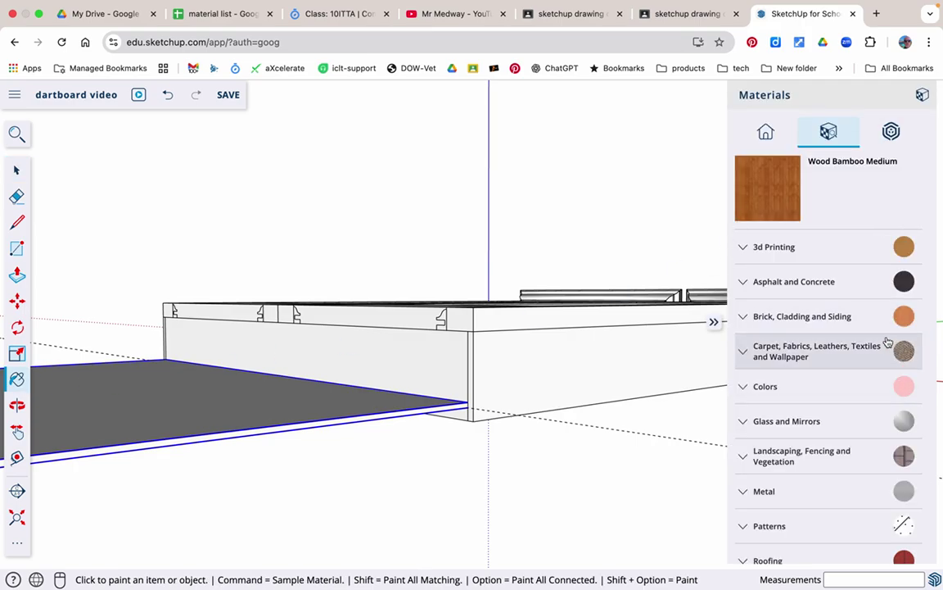
{"action": "scroll", "coordinate": [807, 511], "scroll_direction": "down", "scroll_amount": 3}
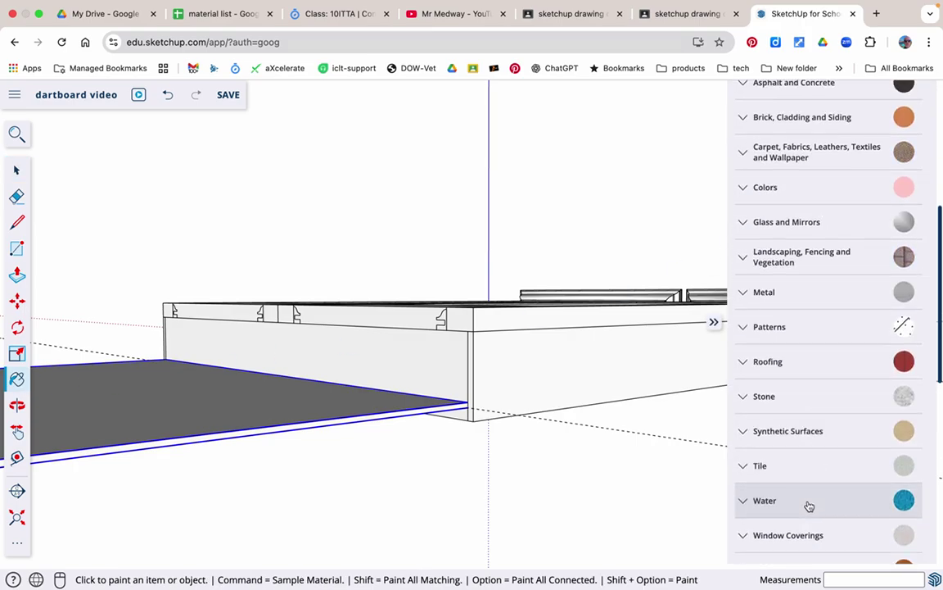
{"action": "left_click", "coordinate": [807, 502]}
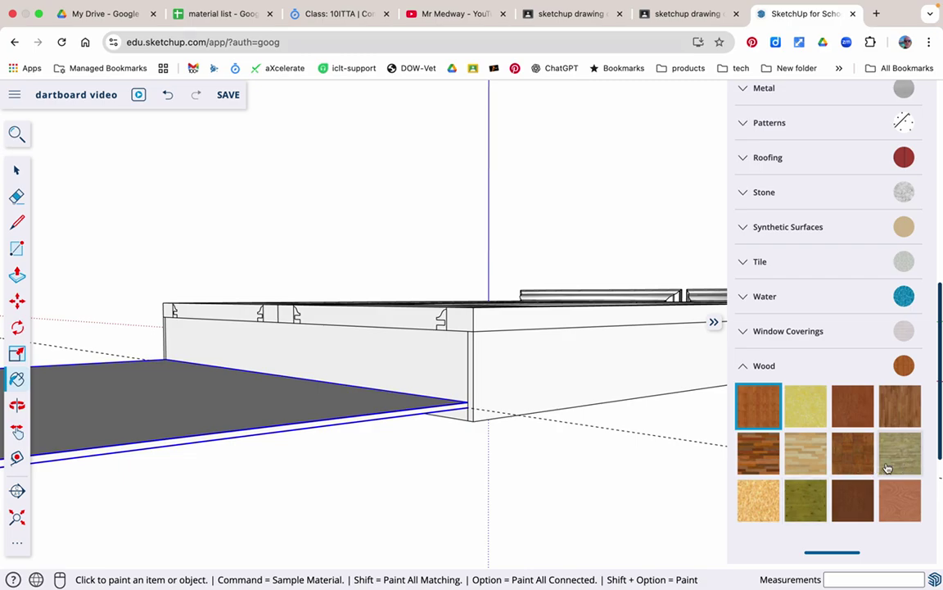
{"action": "left_click", "coordinate": [807, 453]}
{"action": "left_click", "coordinate": [289, 400]}
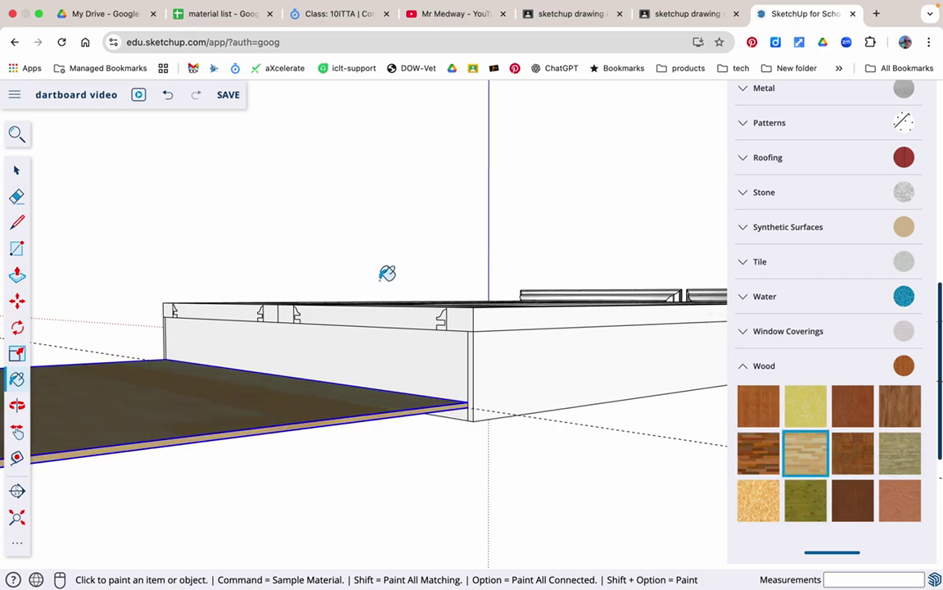
{"action": "key", "text": "space"}
Step: Move the back panel 596 mm into the cabinet, parallel to the side boards, using the cabinet's lower corner as the base point
{"action": "middle_click_drag", "start_coordinate": [373, 254], "coordinate": [400, 376]}
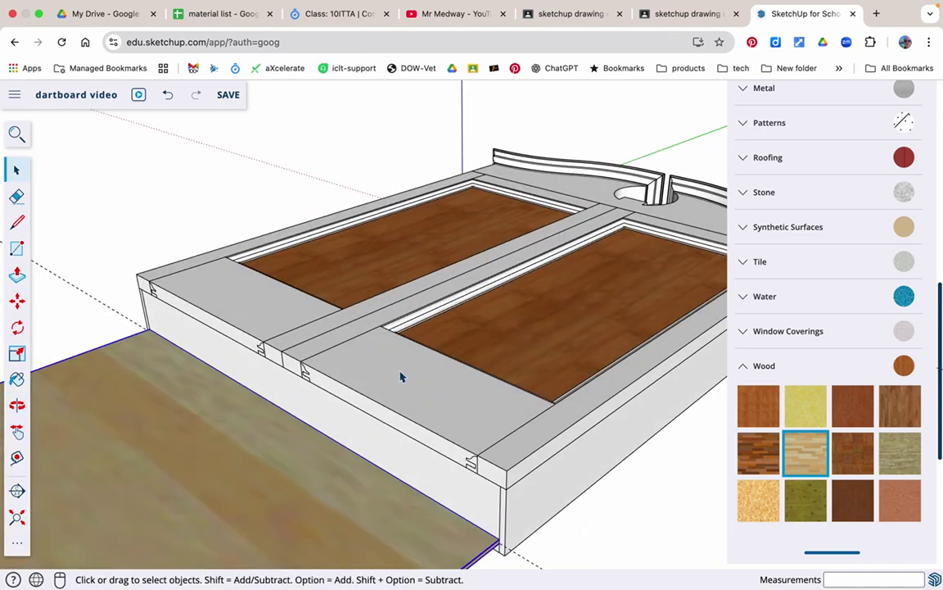
{"action": "scroll", "coordinate": [402, 380], "scroll_direction": "down", "scroll_amount": 5}
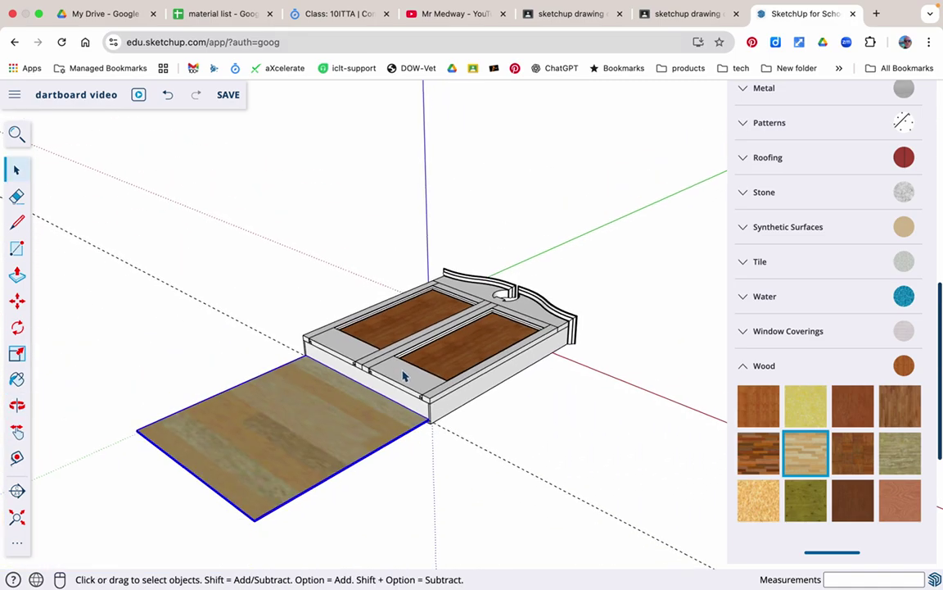
{"action": "scroll", "coordinate": [403, 378], "scroll_direction": "up", "scroll_amount": 2}
{"action": "scroll", "coordinate": [403, 377], "scroll_direction": "down", "scroll_amount": 2}
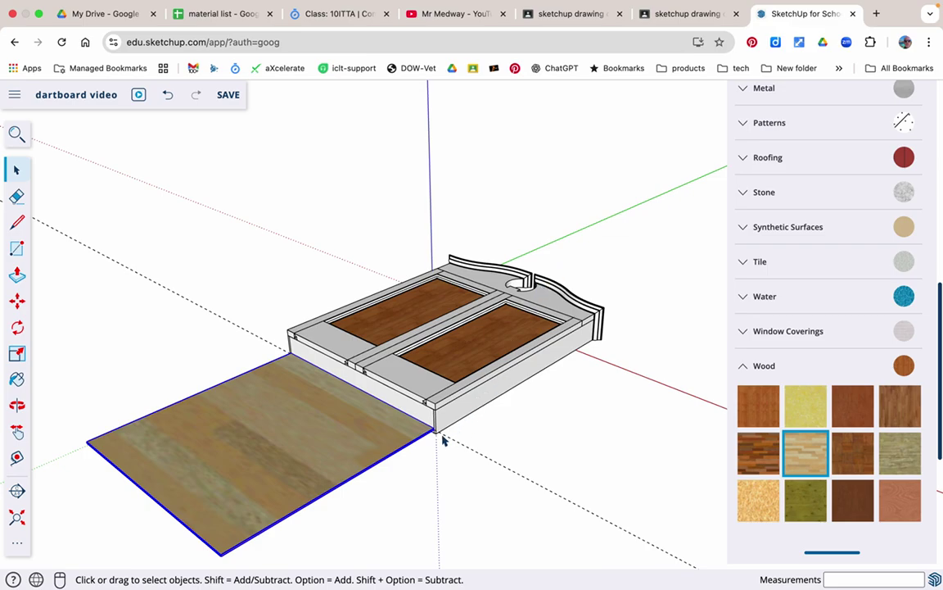
{"action": "scroll", "coordinate": [440, 434], "scroll_direction": "down", "scroll_amount": 2}
{"action": "scroll", "coordinate": [440, 434], "scroll_direction": "up", "scroll_amount": 4}
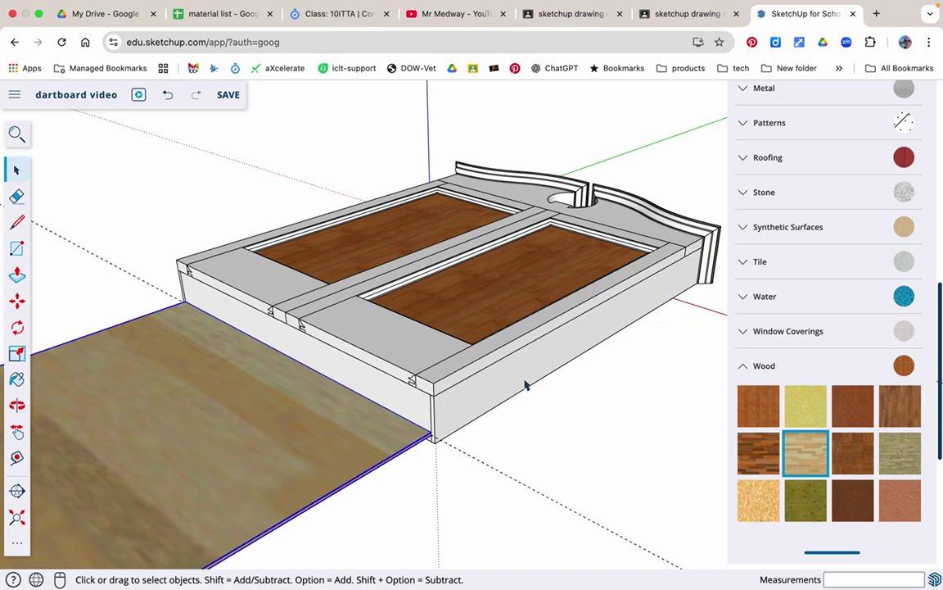
{"action": "key", "text": "m"}
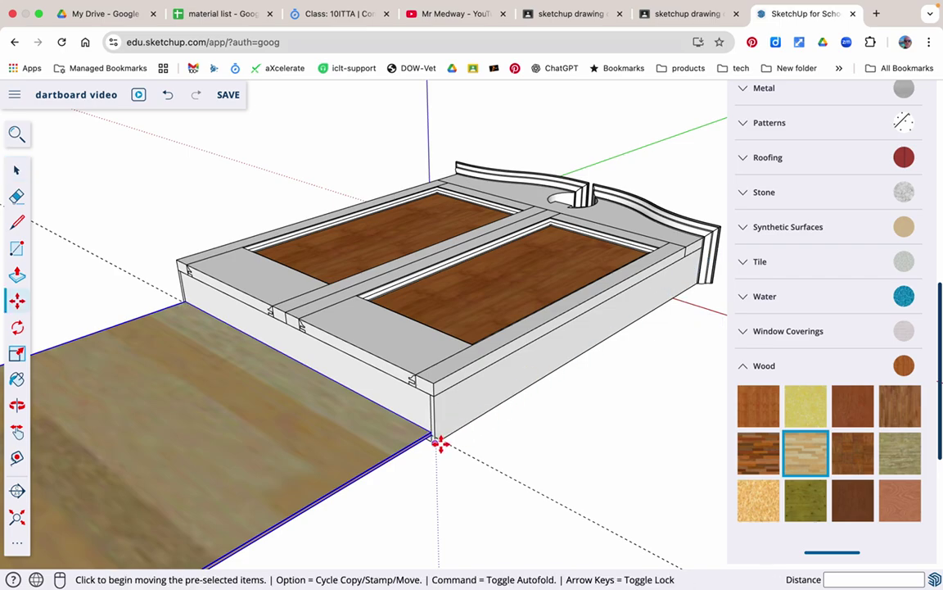
{"action": "left_click", "coordinate": [437, 442]}
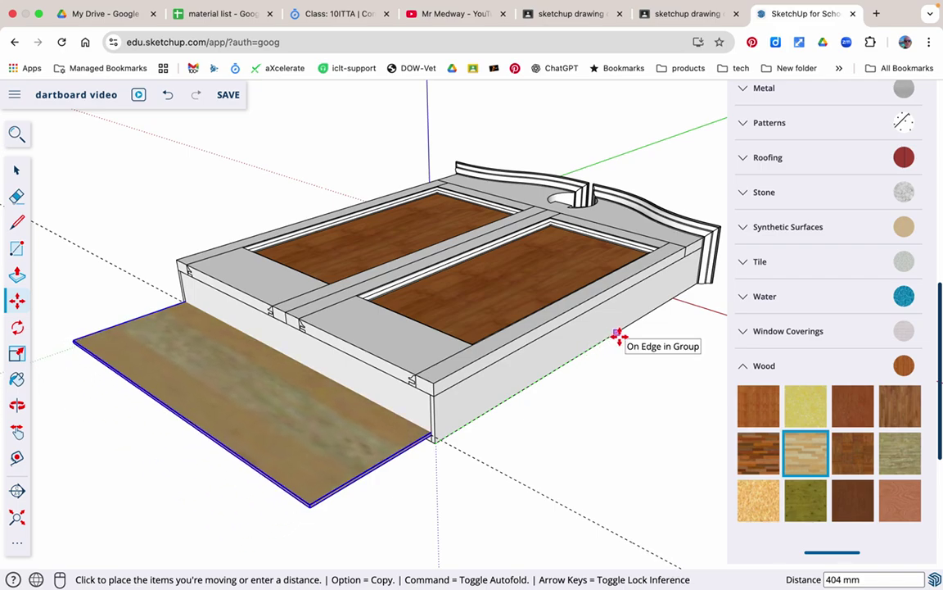
{"action": "type", "text": "596"}
{"action": "key", "text": "Return"}
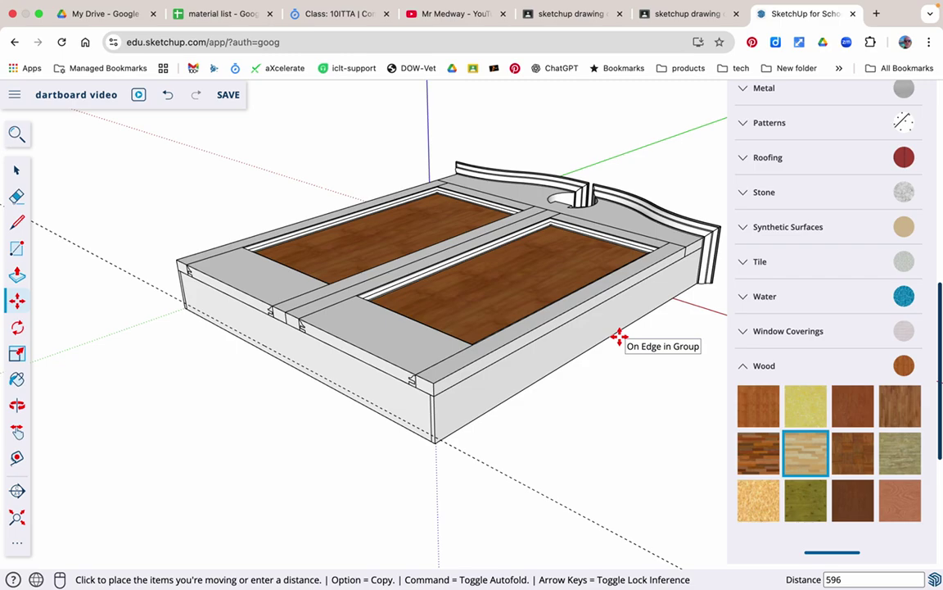
Step: Hide the plain grey sheet that covers the back of the cabinet
{"action": "key", "text": "o"}
{"action": "left_click_drag", "start_coordinate": [387, 465], "coordinate": [379, 100]}
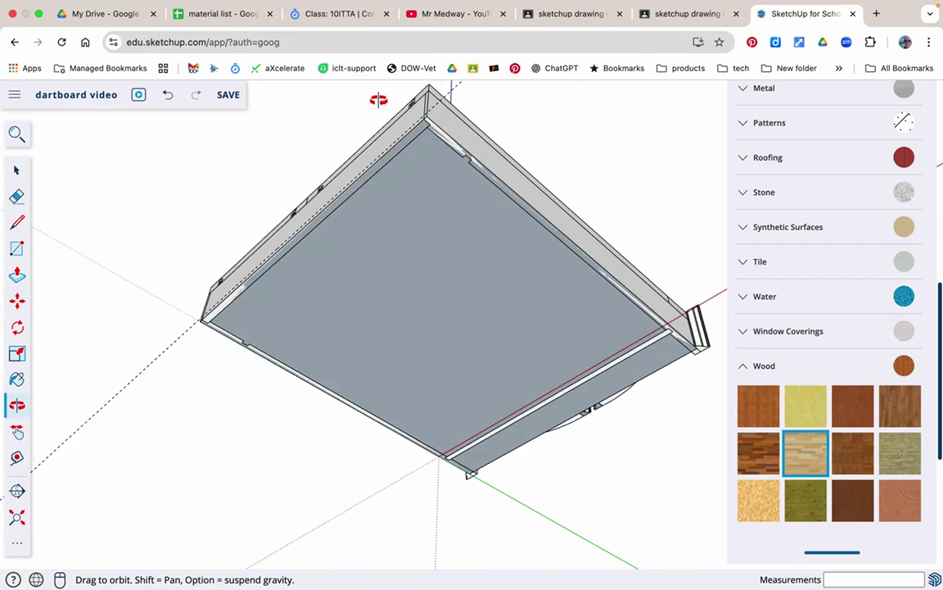
{"action": "key", "text": "m"}
{"action": "middle_click_drag", "start_coordinate": [379, 307], "coordinate": [386, 223]}
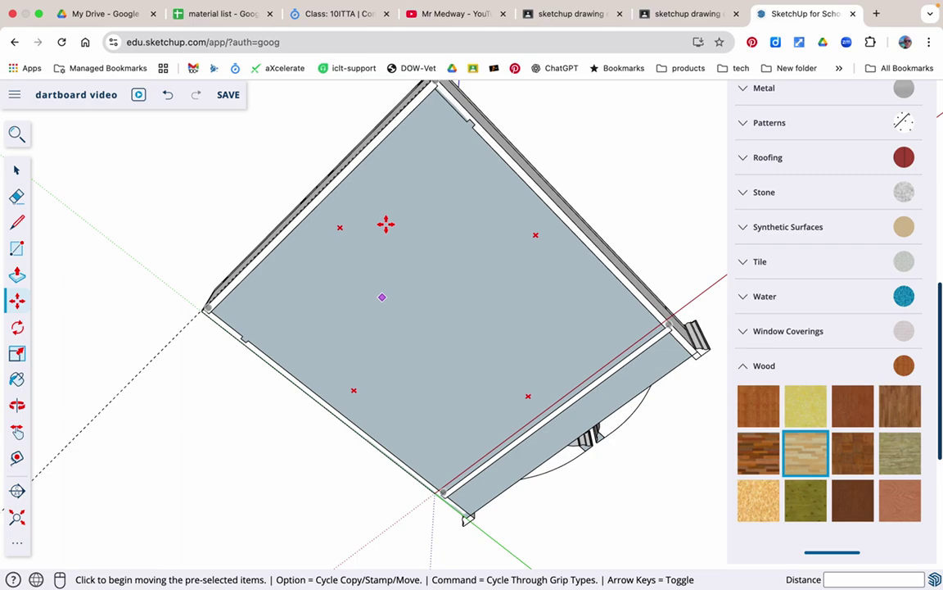
{"action": "key", "text": "space"}
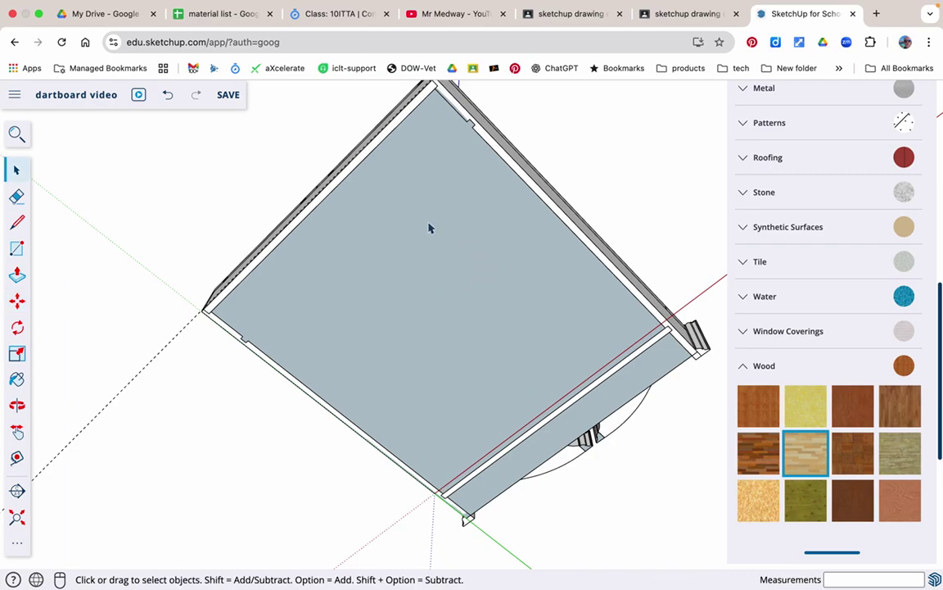
{"action": "left_click", "coordinate": [429, 308]}
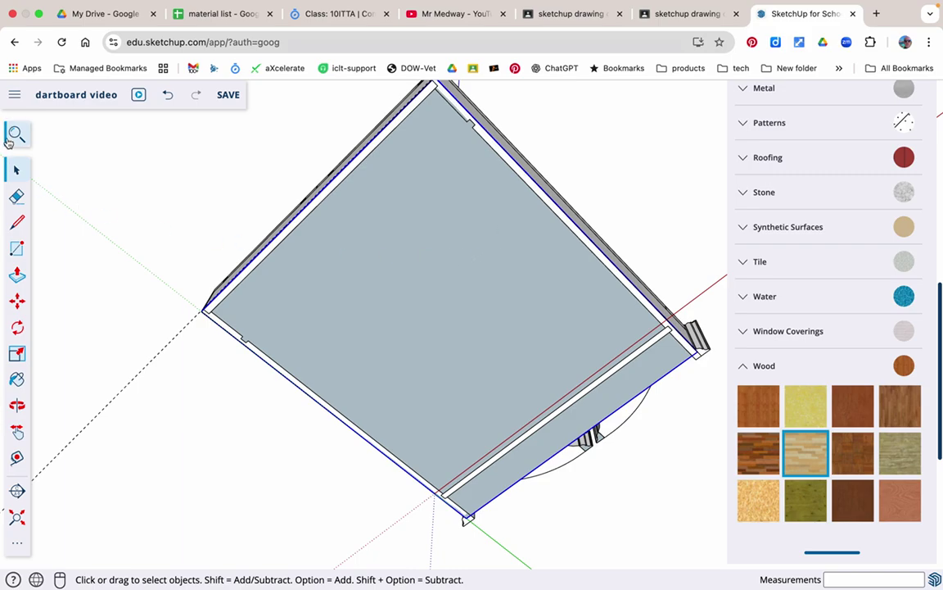
{"action": "left_click", "coordinate": [16, 134]}
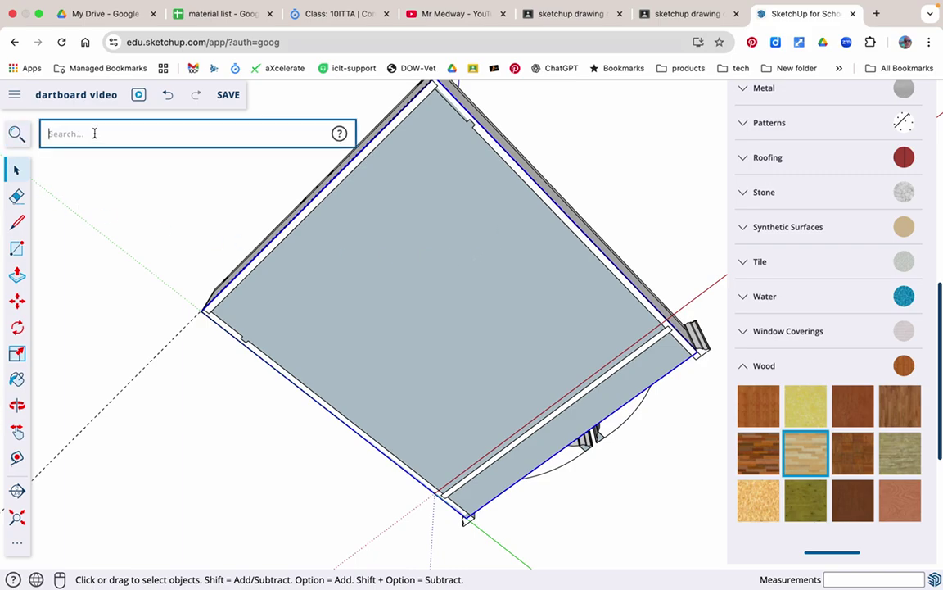
{"action": "type", "text": "hide"}
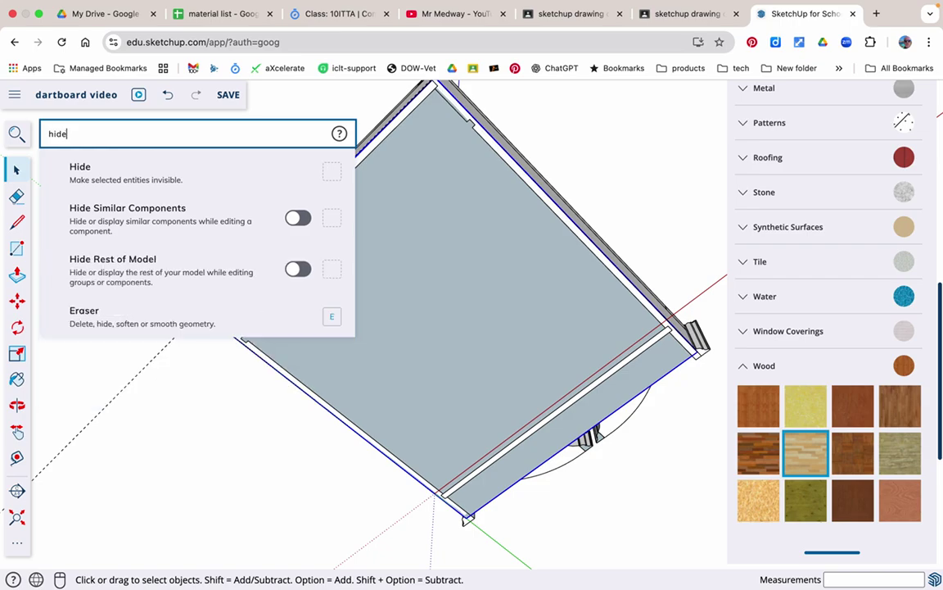
{"action": "key", "text": "Return"}
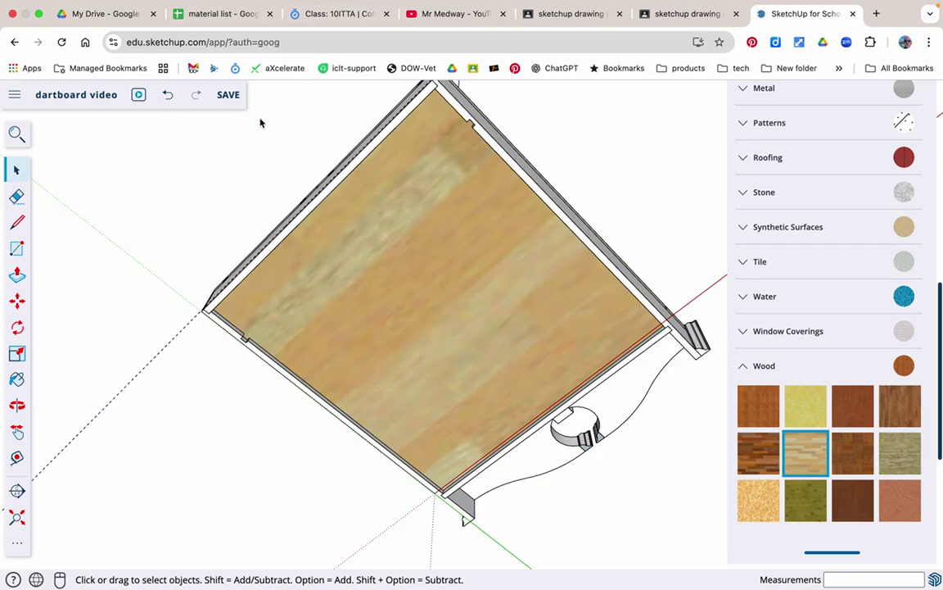
Step: Bring the door side of the cabinet back into view and switch on X-ray face transparency
{"action": "key", "text": "o"}
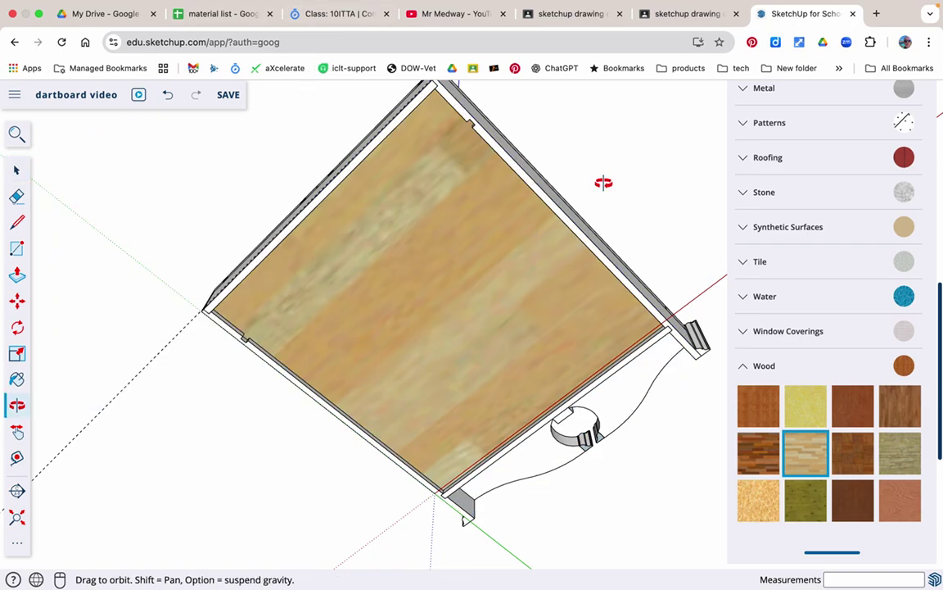
{"action": "left_click_drag", "start_coordinate": [604, 181], "coordinate": [431, 511]}
{"action": "key", "text": "space"}
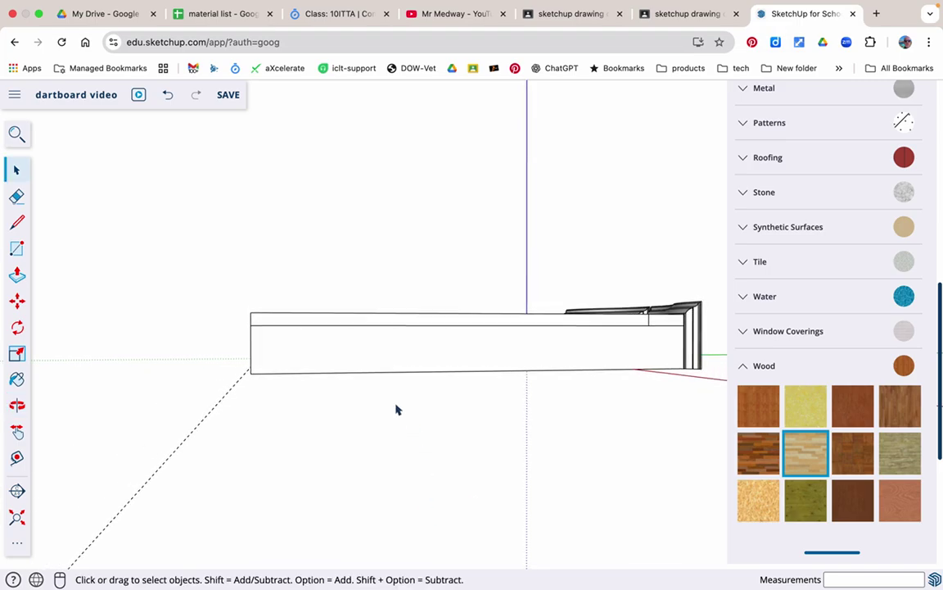
{"action": "key", "text": "o"}
{"action": "left_click_drag", "start_coordinate": [371, 396], "coordinate": [558, 491]}
{"action": "key", "text": "space"}
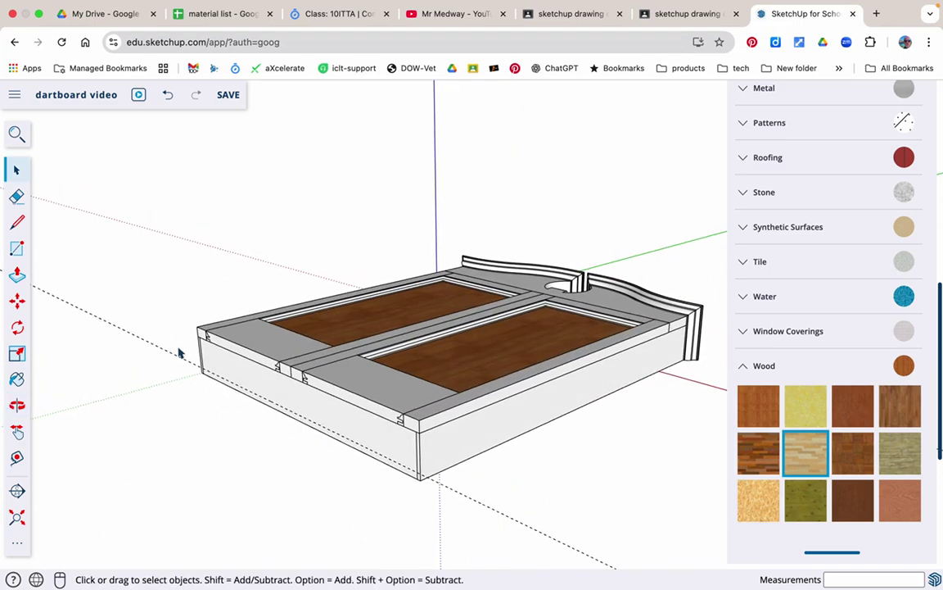
{"action": "left_click", "coordinate": [17, 133]}
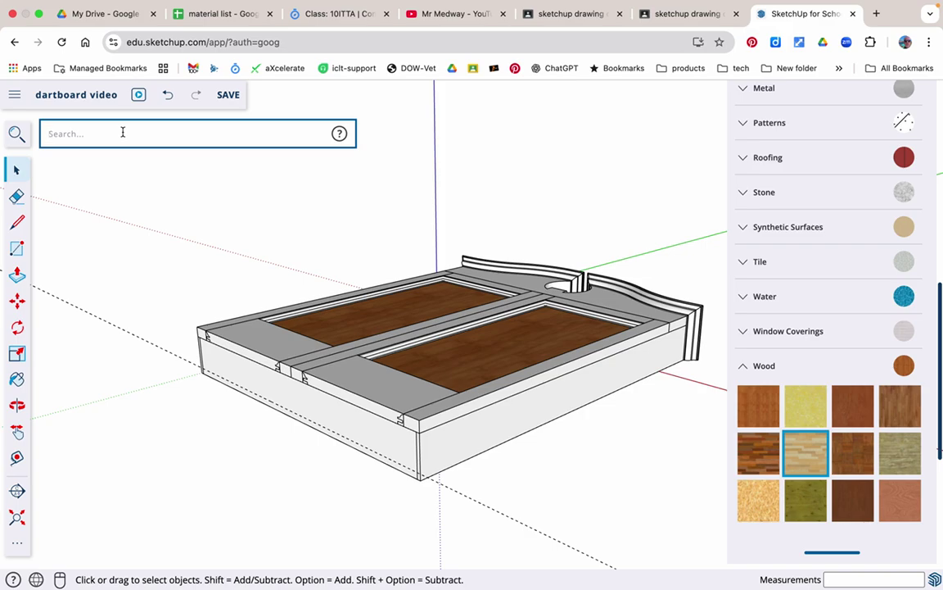
{"action": "type", "text": "x"}
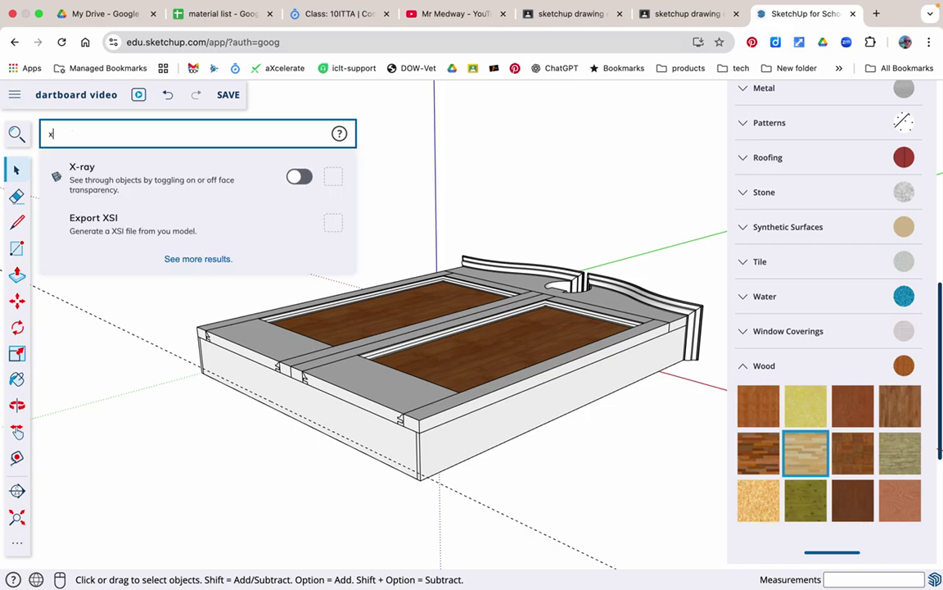
{"action": "left_click", "coordinate": [301, 178]}
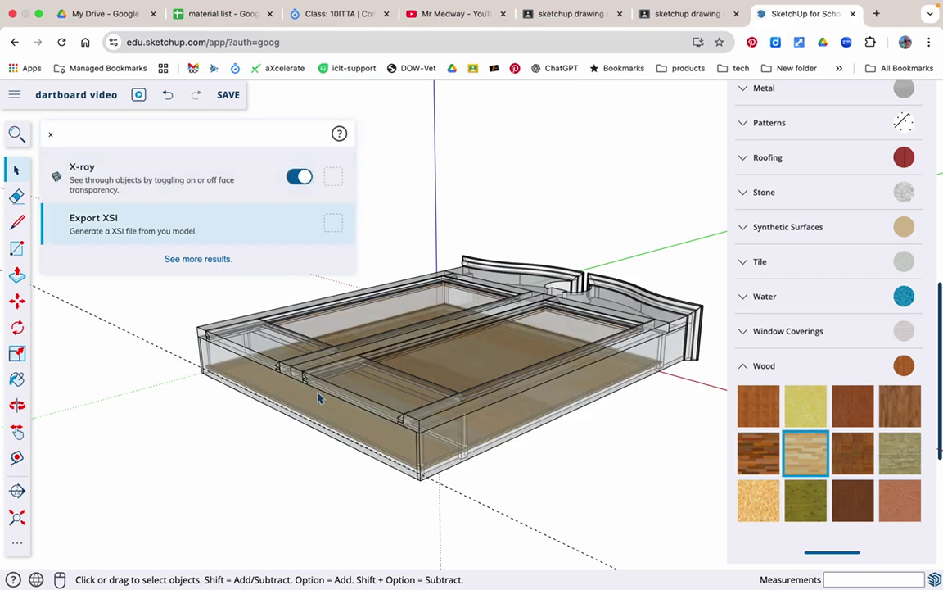
Step: Examine the back panel's fit against the side boards, door frames and cabinet corners from several angles in the X-ray view
{"action": "scroll", "coordinate": [207, 367], "scroll_direction": "up", "scroll_amount": 10}
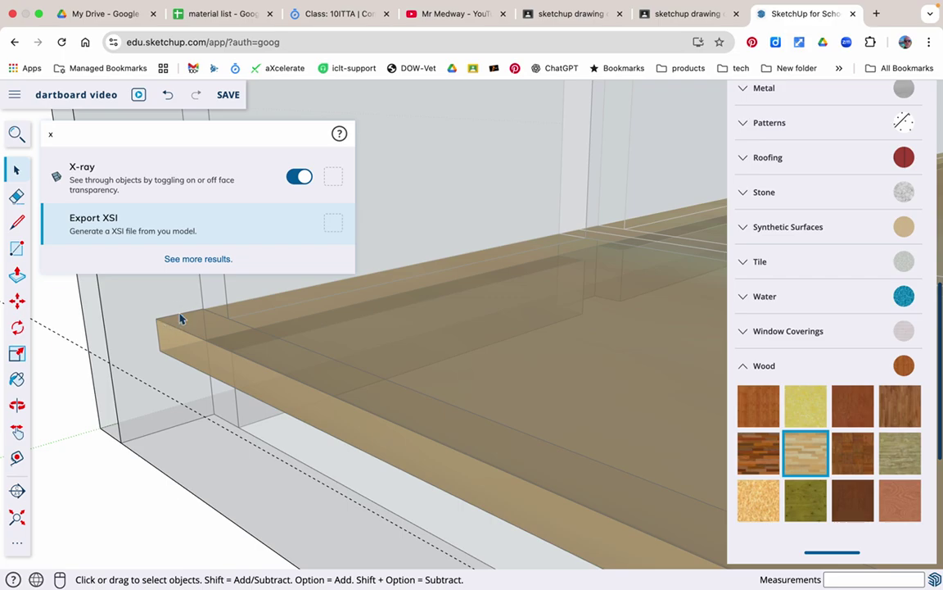
{"action": "scroll", "coordinate": [194, 316], "scroll_direction": "down", "scroll_amount": 1}
{"action": "middle_click_drag", "start_coordinate": [194, 316], "coordinate": [361, 314]}
{"action": "middle_click_drag", "start_coordinate": [8, 322], "coordinate": [118, 320]}
{"action": "scroll", "coordinate": [117, 312], "scroll_direction": "down", "scroll_amount": 10}
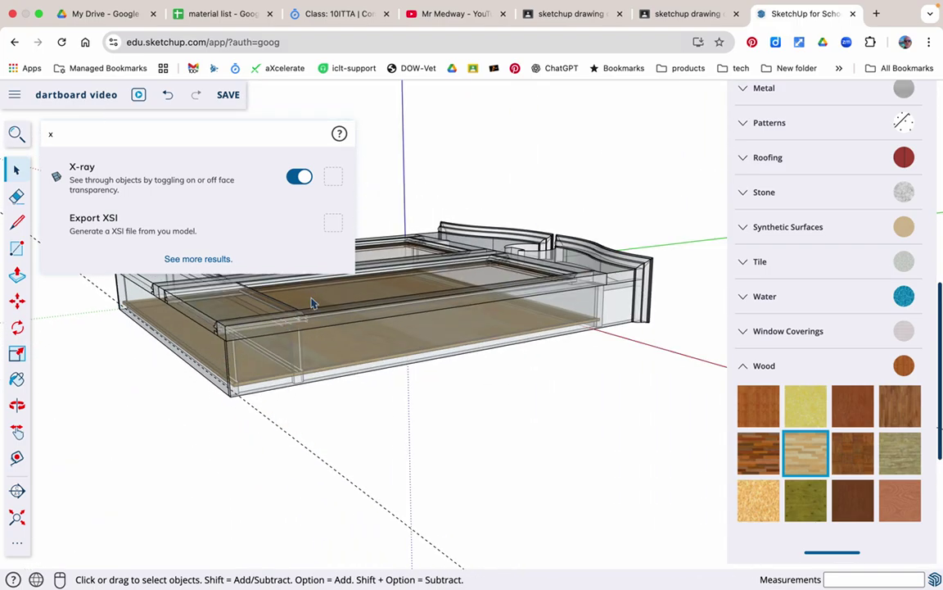
{"action": "scroll", "coordinate": [311, 303], "scroll_direction": "up", "scroll_amount": 10}
{"action": "middle_click_drag", "start_coordinate": [294, 326], "coordinate": [367, 214]}
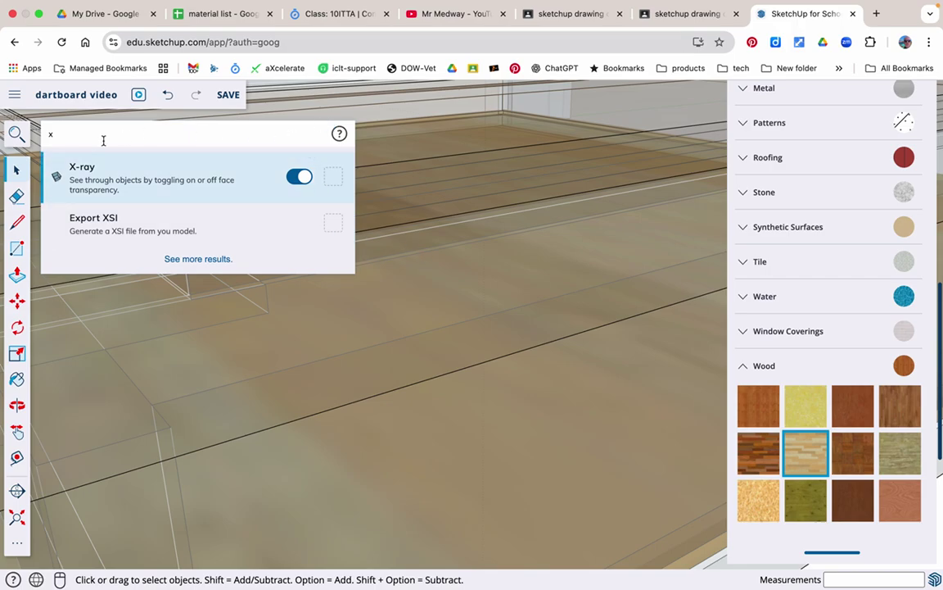
{"action": "left_click", "coordinate": [52, 134]}
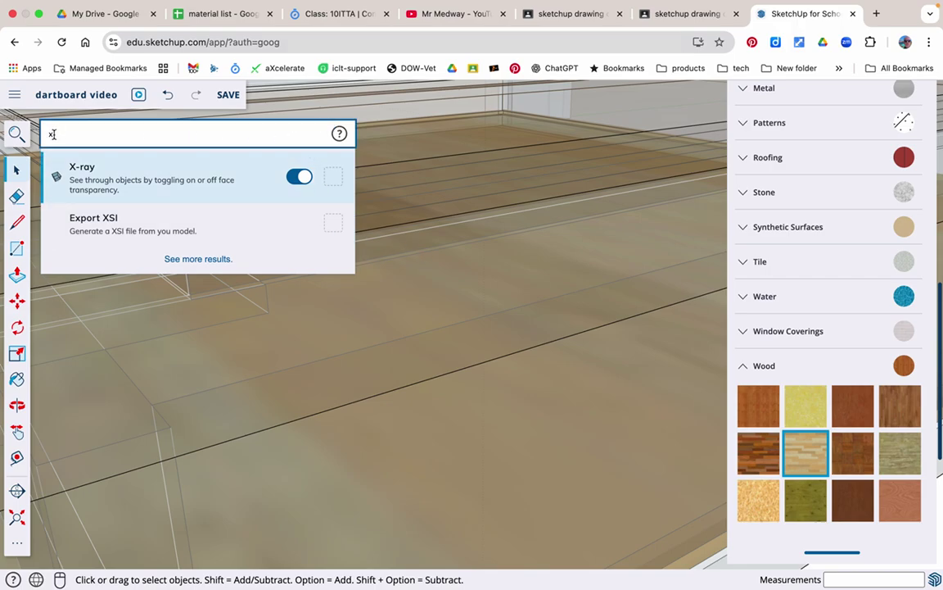
{"action": "left_click", "coordinate": [369, 446]}
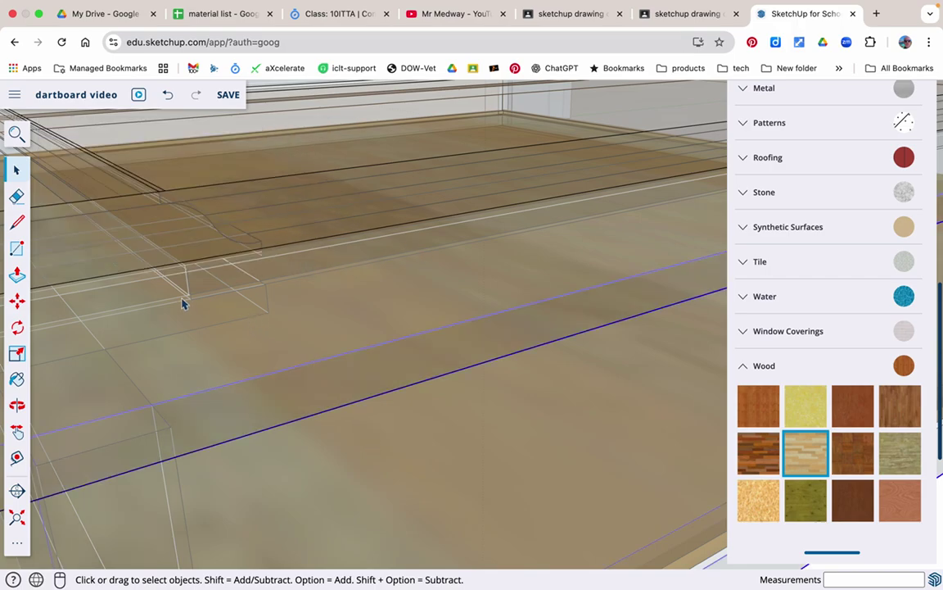
{"action": "middle_click_drag", "start_coordinate": [183, 304], "coordinate": [643, 381]}
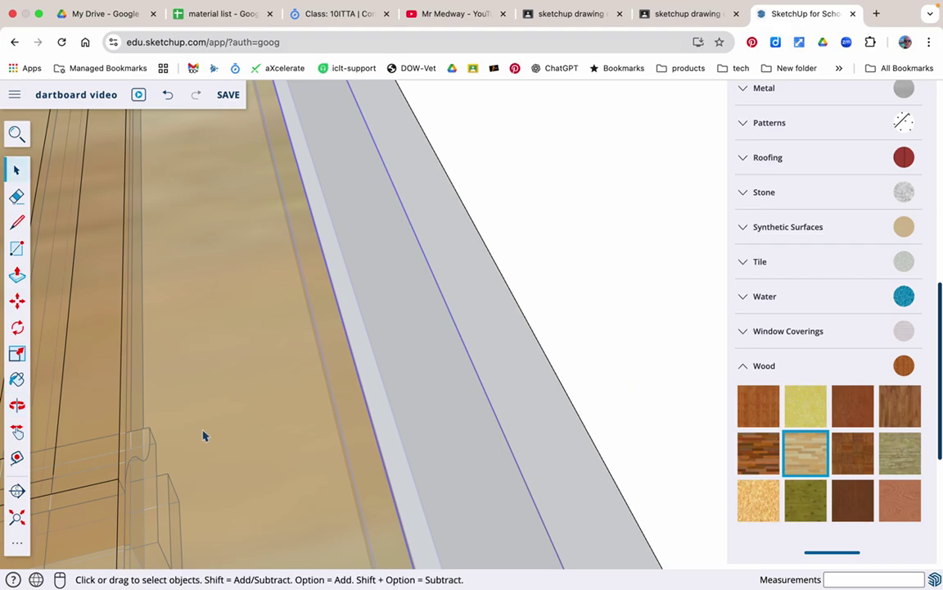
{"action": "scroll", "coordinate": [154, 453], "scroll_direction": "down", "scroll_amount": 5}
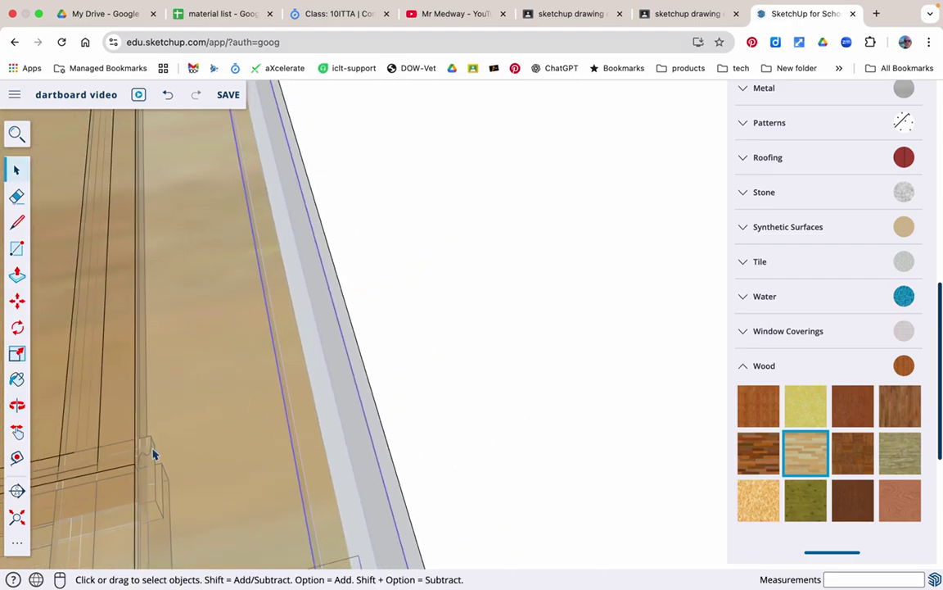
{"action": "middle_click_drag", "start_coordinate": [147, 442], "coordinate": [262, 340]}
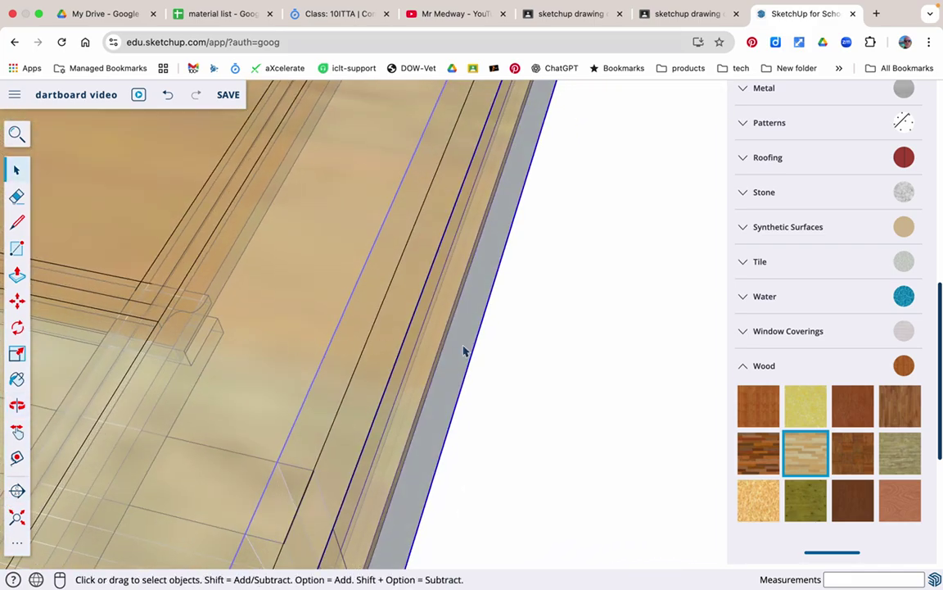
{"action": "left_click", "coordinate": [548, 358]}
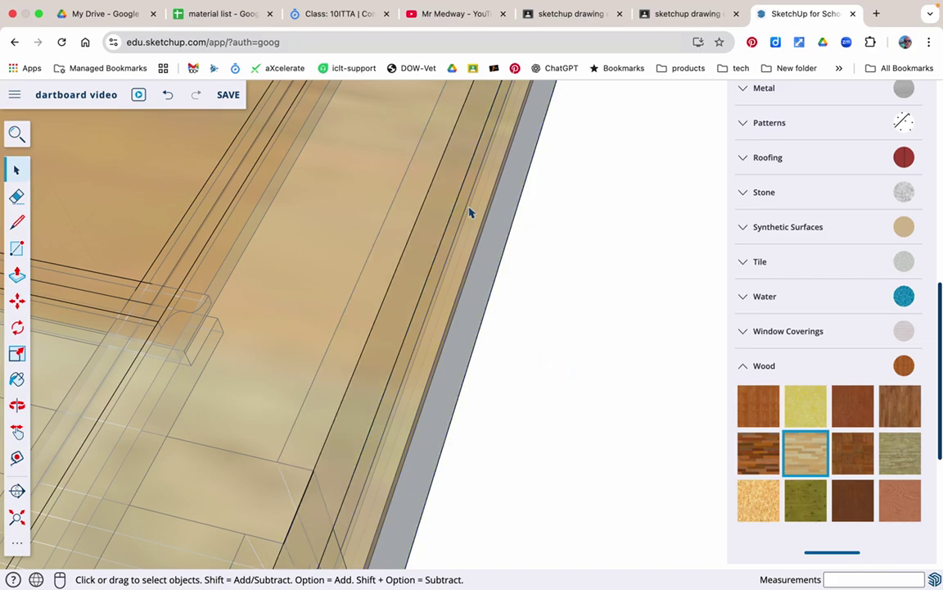
Step: Switch off X-ray face transparency
{"action": "left_click", "coordinate": [17, 133]}
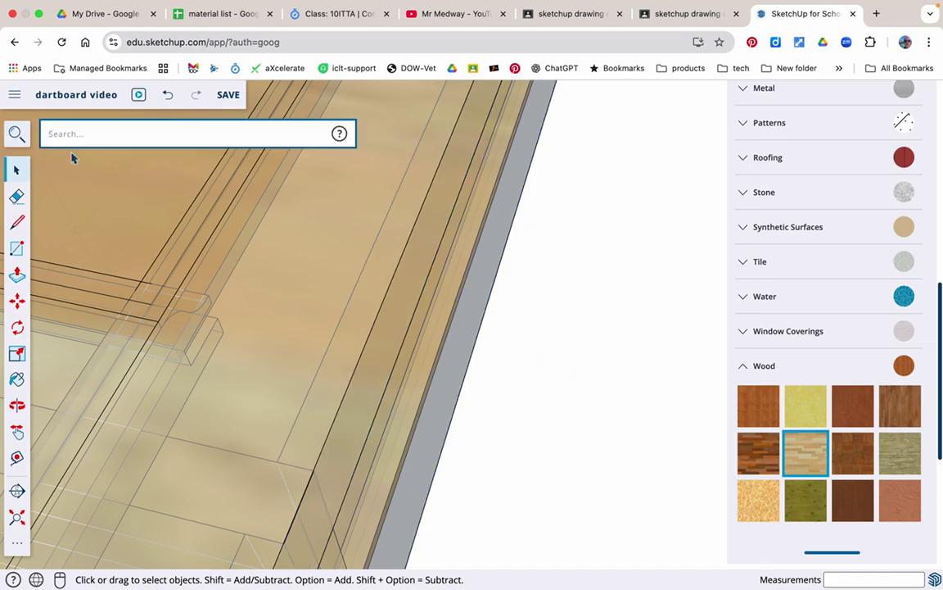
{"action": "type", "text": "x"}
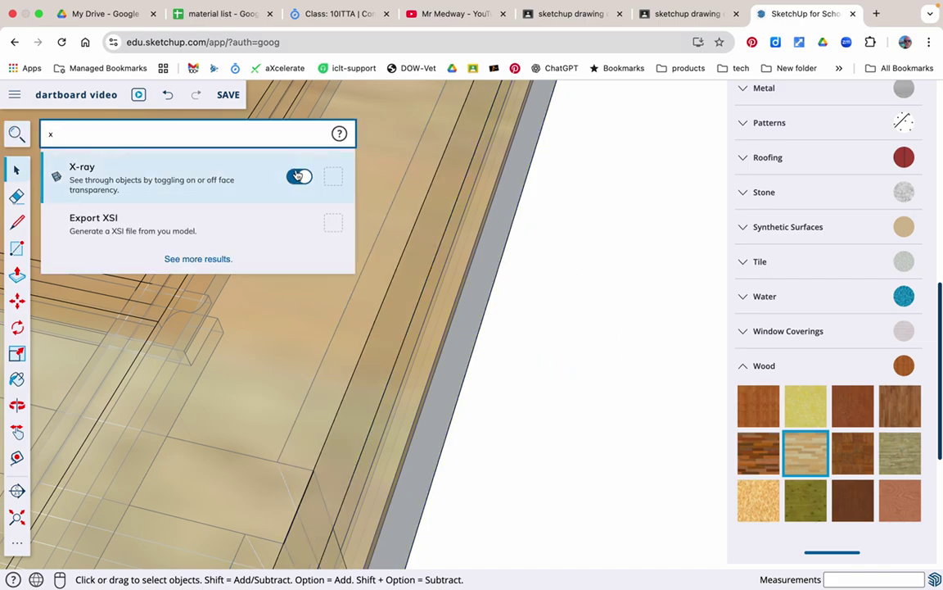
{"action": "left_click", "coordinate": [269, 158]}
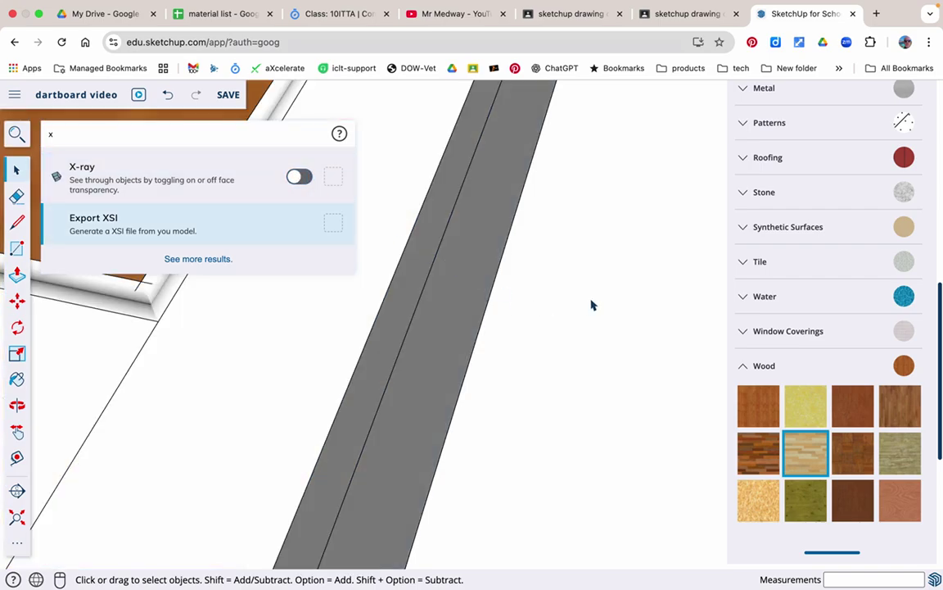
{"action": "key", "text": "Escape"}
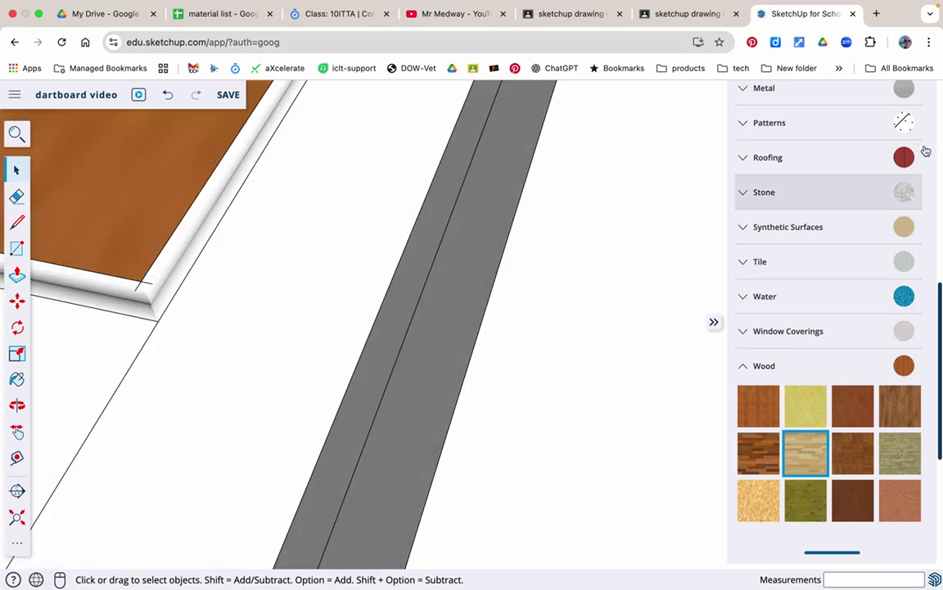
Step: Close the materials list and recall the saved scene named front
{"action": "scroll", "coordinate": [814, 168], "scroll_direction": "up", "scroll_amount": 5}
{"action": "scroll", "coordinate": [814, 176], "scroll_direction": "up", "scroll_amount": 4}
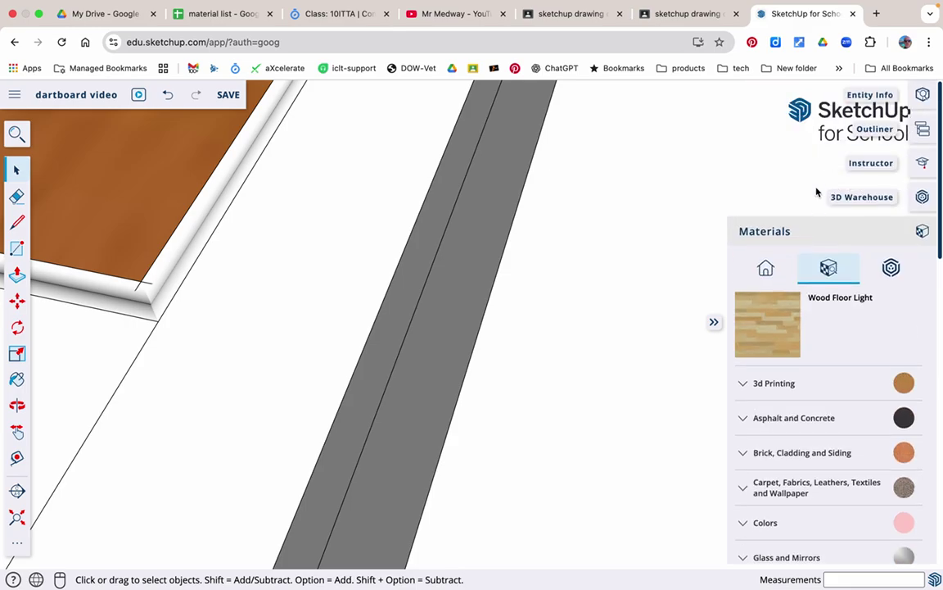
{"action": "left_click", "coordinate": [802, 225]}
{"action": "scroll", "coordinate": [807, 398], "scroll_direction": "down", "scroll_amount": 3}
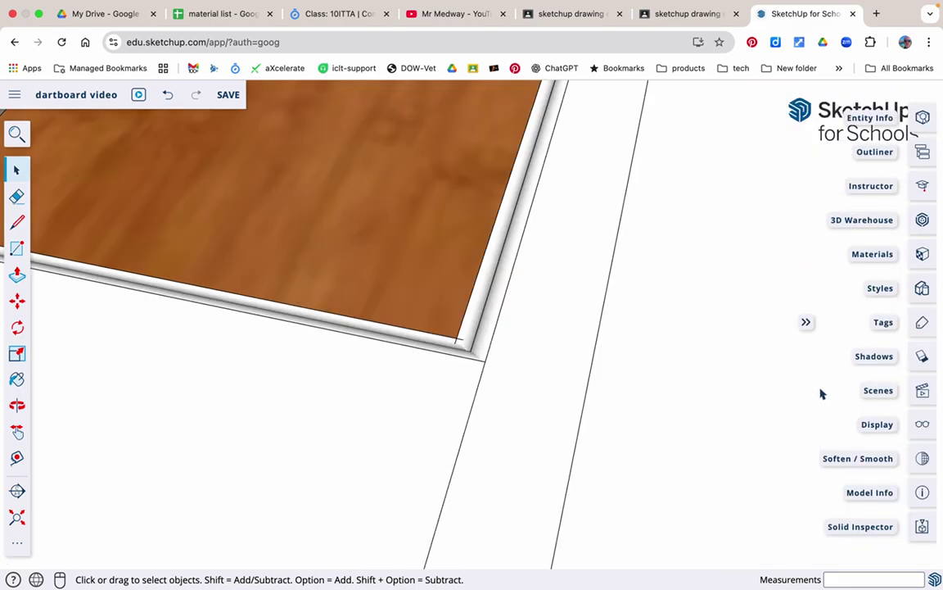
{"action": "left_click", "coordinate": [878, 390]}
{"action": "scroll", "coordinate": [729, 421], "scroll_direction": "down", "scroll_amount": 5}
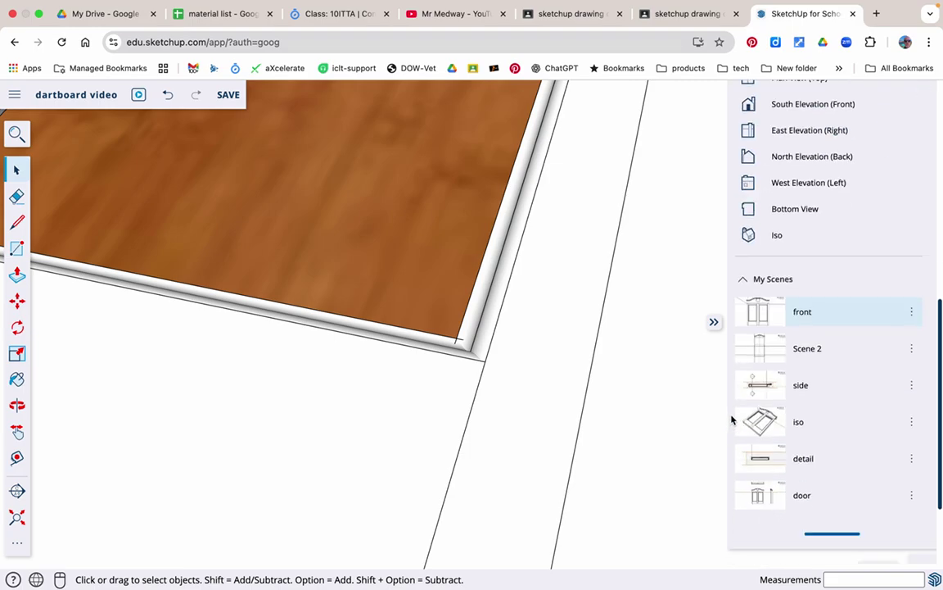
{"action": "left_click", "coordinate": [753, 315]}
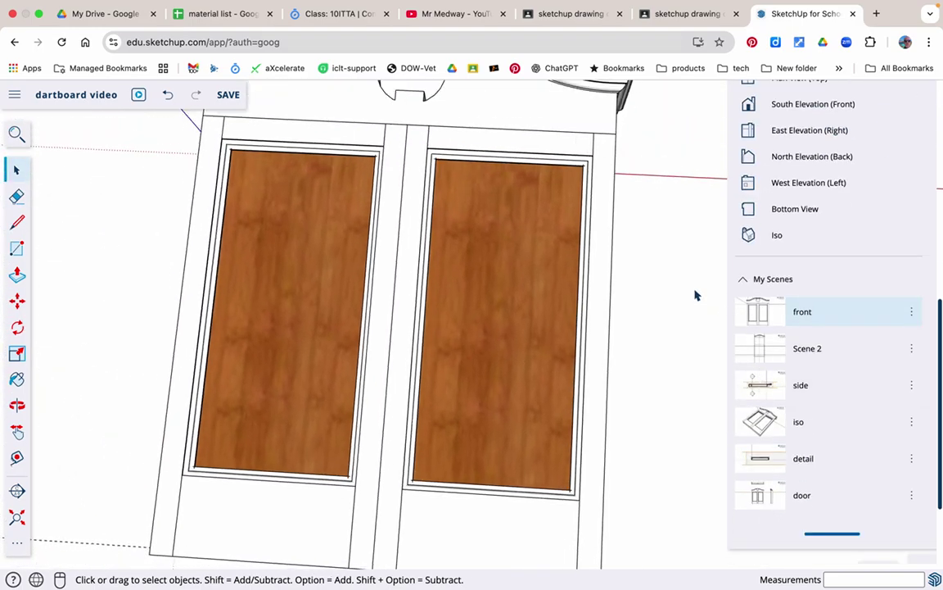
Step: Delete the plain grey sheet that covers the back of the cabinet
{"action": "key", "text": "o"}
{"action": "left_click_drag", "start_coordinate": [653, 342], "coordinate": [493, 333]}
{"action": "key", "text": "space"}
{"action": "middle_click_drag", "start_coordinate": [588, 232], "coordinate": [519, 391]}
{"action": "middle_click_drag", "start_coordinate": [574, 211], "coordinate": [459, 518]}
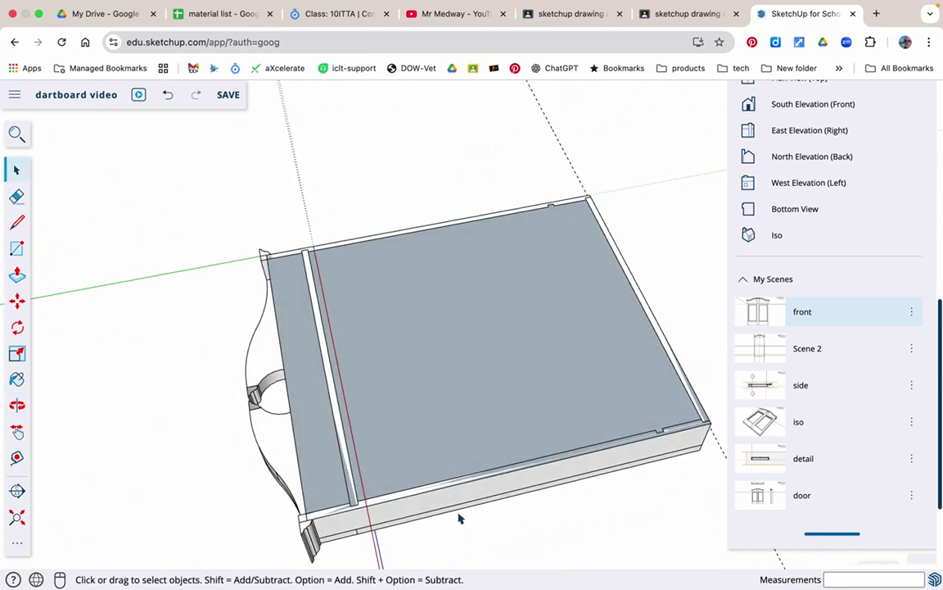
{"action": "left_click", "coordinate": [498, 315]}
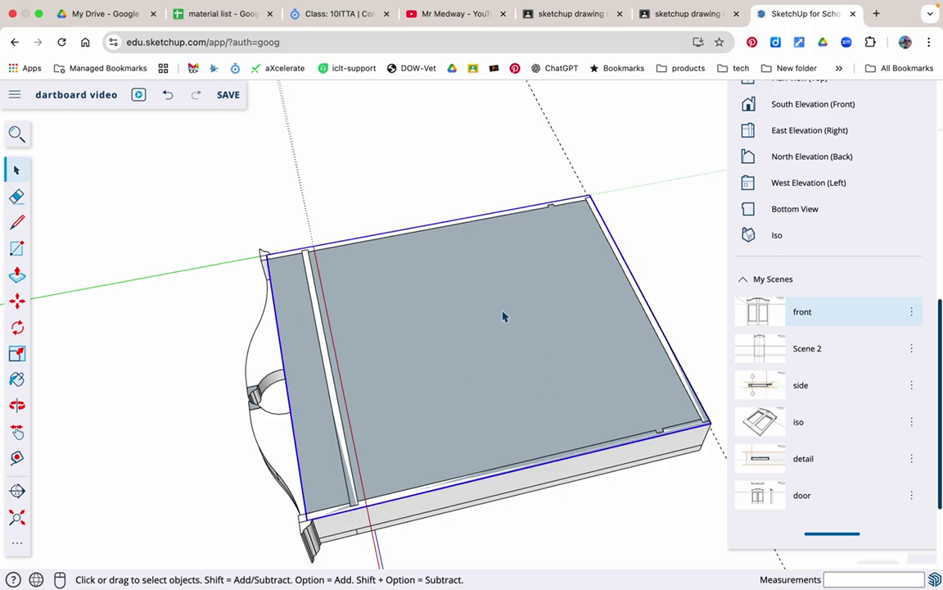
{"action": "key", "text": "Delete"}
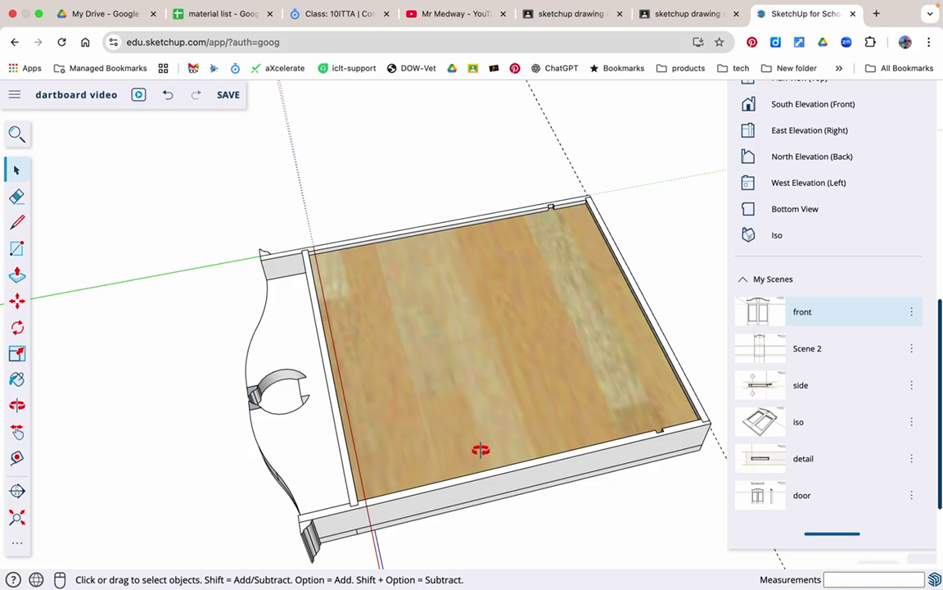
Step: Paint the curved top board with its crown moulding and both door frames with the Wood Floor Light material
{"action": "middle_click_drag", "start_coordinate": [481, 450], "coordinate": [438, 174]}
{"action": "middle_click_drag", "start_coordinate": [262, 438], "coordinate": [308, 253]}
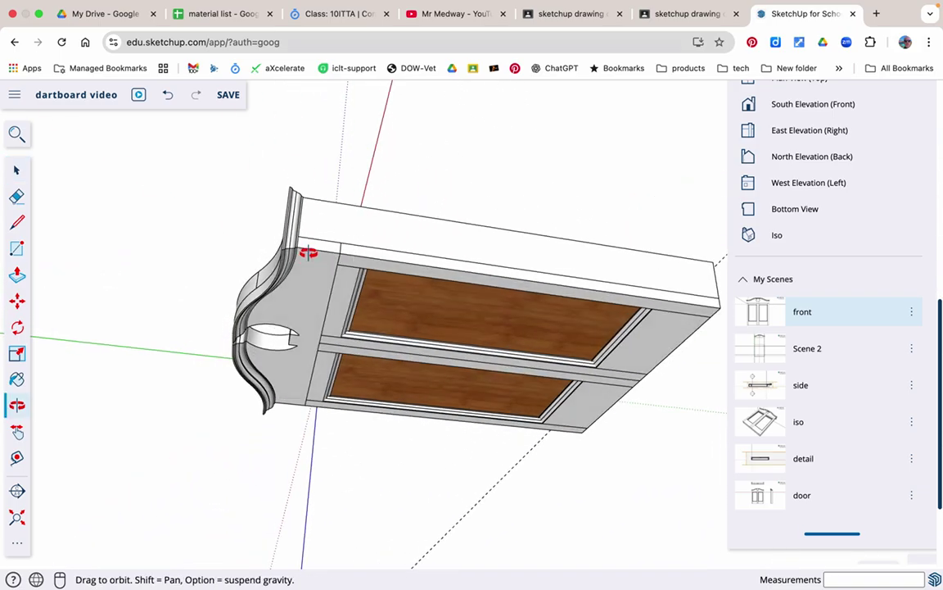
{"action": "left_click_drag", "start_coordinate": [308, 253], "coordinate": [655, 130]}
{"action": "key", "text": "space"}
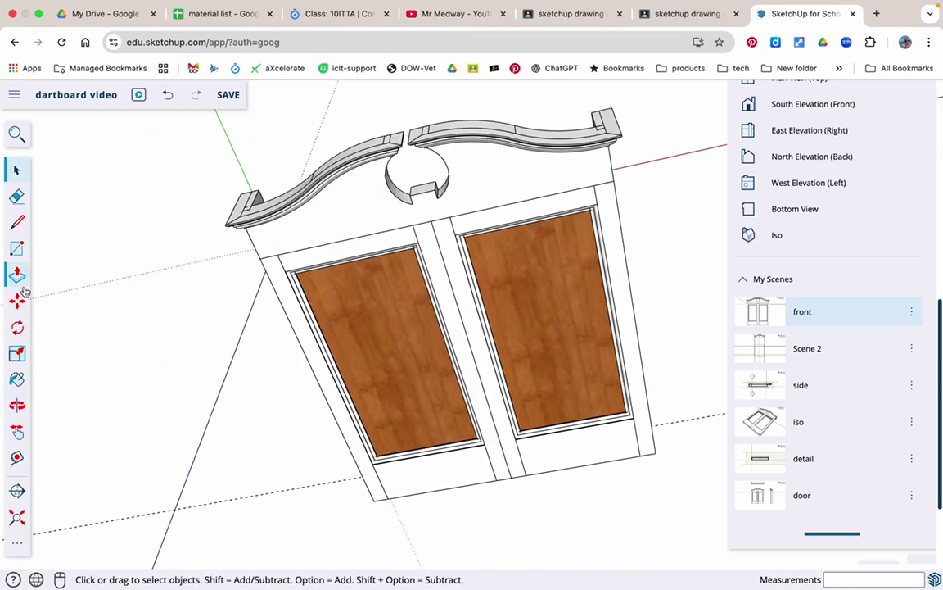
{"action": "left_click", "coordinate": [18, 380]}
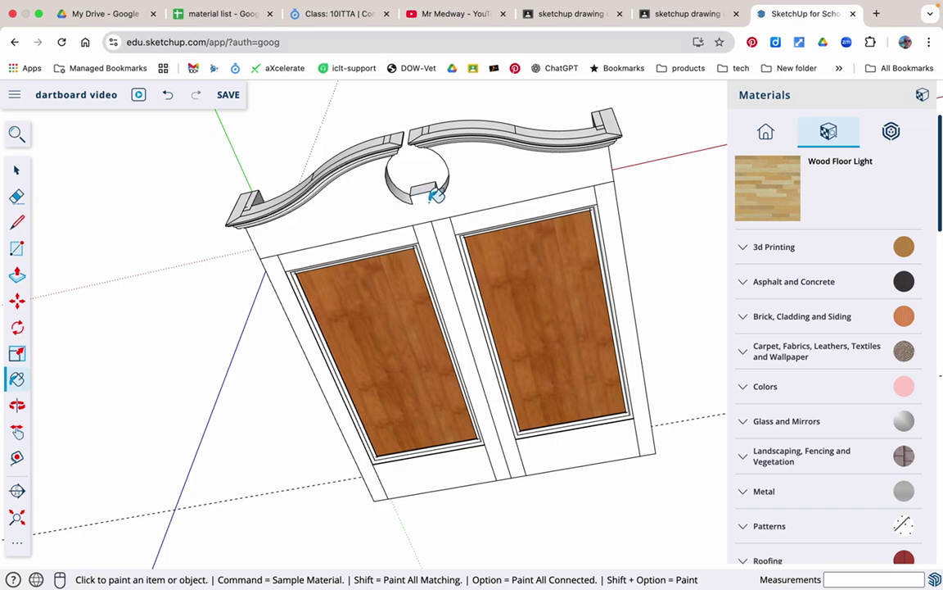
{"action": "left_click", "coordinate": [480, 189]}
{"action": "left_click", "coordinate": [481, 215]}
{"action": "left_click", "coordinate": [436, 238]}
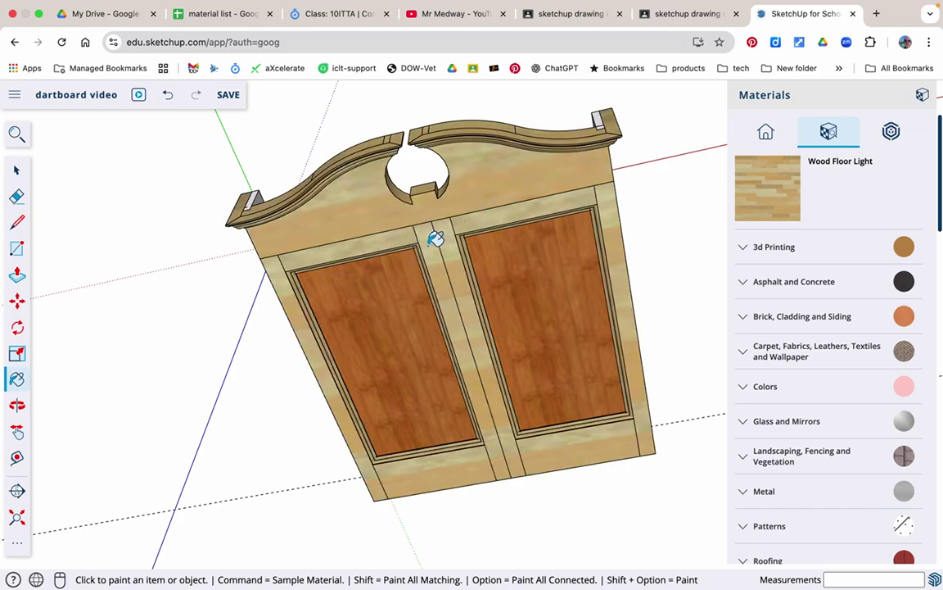
Step: Paint the cabinet's outer side board and the end board opposite the curved top with Wood Floor Light
{"action": "middle_click_drag", "start_coordinate": [670, 215], "coordinate": [502, 297]}
{"action": "left_click", "coordinate": [514, 250]}
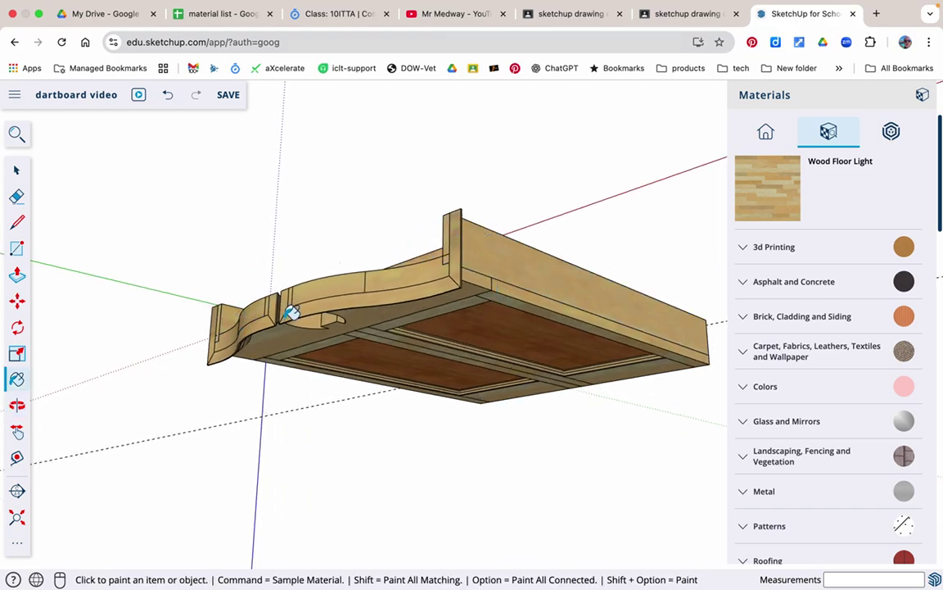
{"action": "mouse_move", "coordinate": [490, 176]}
{"action": "middle_mouse_down"}
{"action": "mouse_move", "coordinate": [519, 257]}
{"action": "mouse_move", "coordinate": [484, 526]}
{"action": "mouse_move", "coordinate": [500, 508]}
{"action": "middle_mouse_up"}
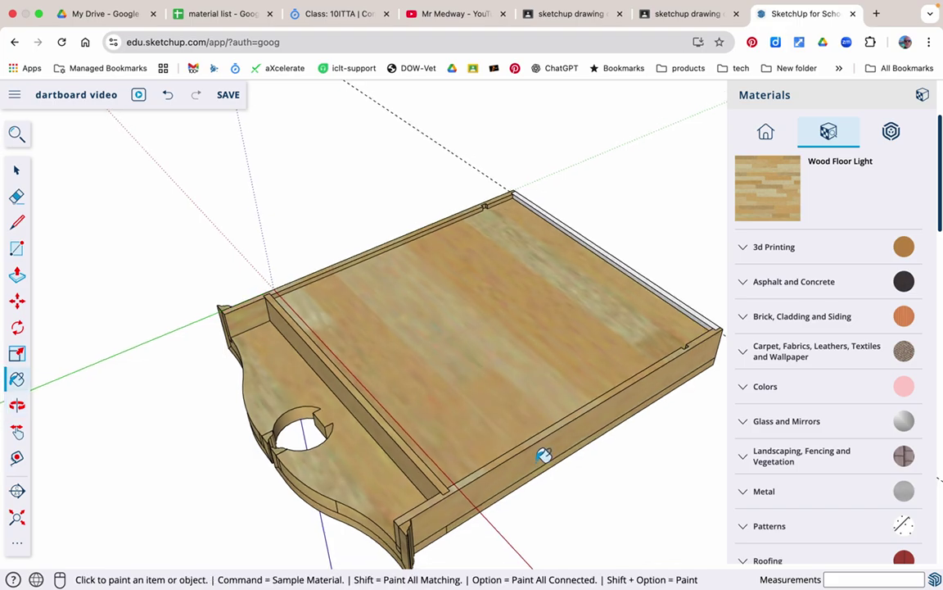
{"action": "left_click", "coordinate": [602, 252]}
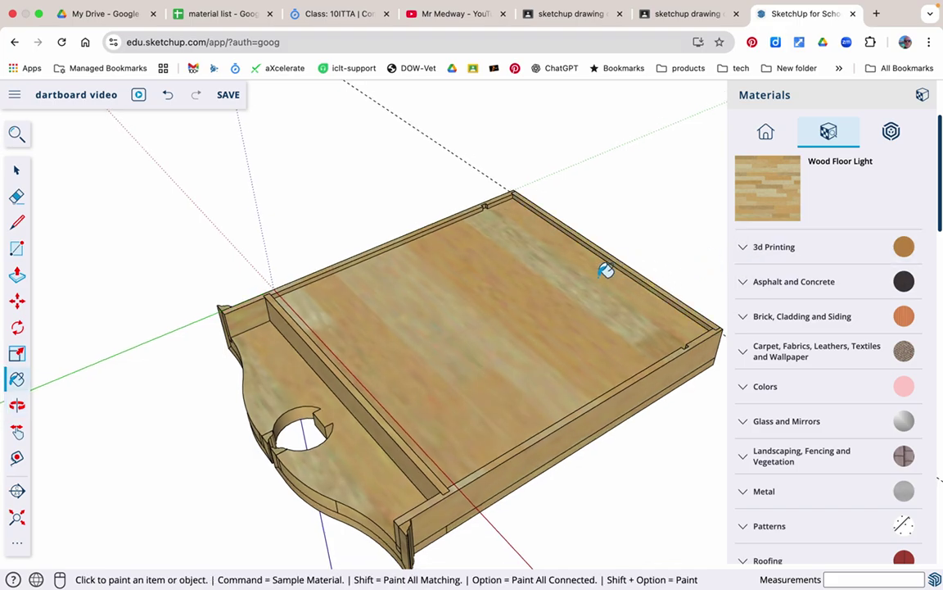
Step: Bring the cabinet's front back into view and hide the left-hand door frame
{"action": "middle_click_drag", "start_coordinate": [599, 467], "coordinate": [558, 120]}
{"action": "middle_click_drag", "start_coordinate": [364, 419], "coordinate": [659, 132]}
{"action": "mouse_move", "coordinate": [554, 369]}
{"action": "middle_mouse_down"}
{"action": "mouse_move", "coordinate": [528, 332]}
{"action": "mouse_move", "coordinate": [545, 64]}
{"action": "mouse_move", "coordinate": [555, 248]}
{"action": "mouse_move", "coordinate": [545, 358]}
{"action": "mouse_move", "coordinate": [587, 352]}
{"action": "middle_mouse_up"}
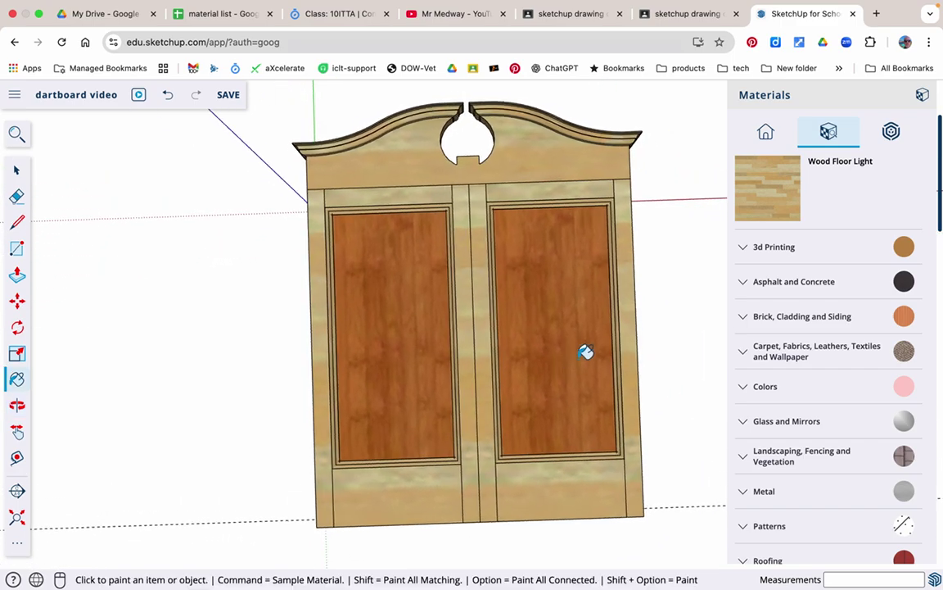
{"action": "key", "text": "space"}
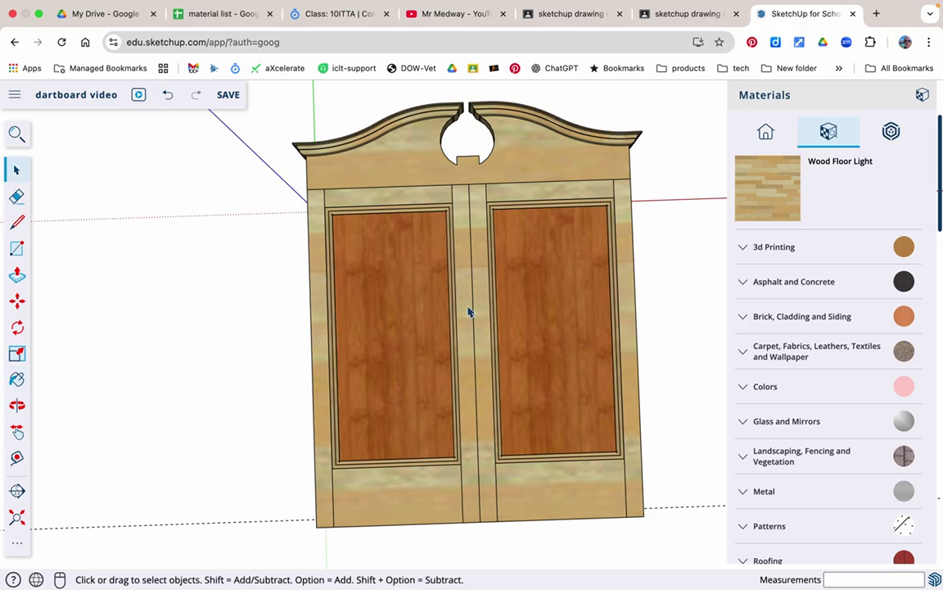
{"action": "left_click", "coordinate": [467, 311]}
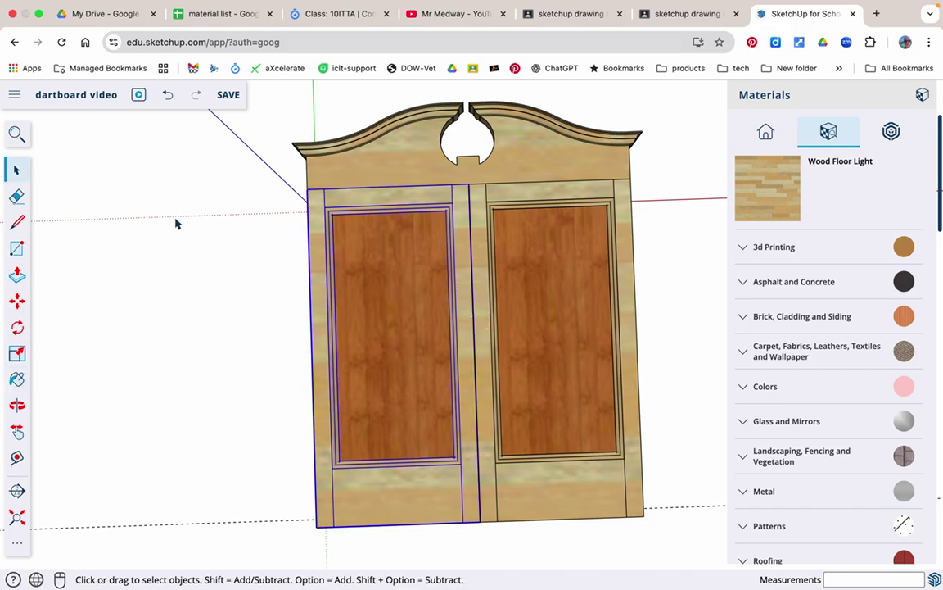
{"action": "left_click", "coordinate": [14, 134]}
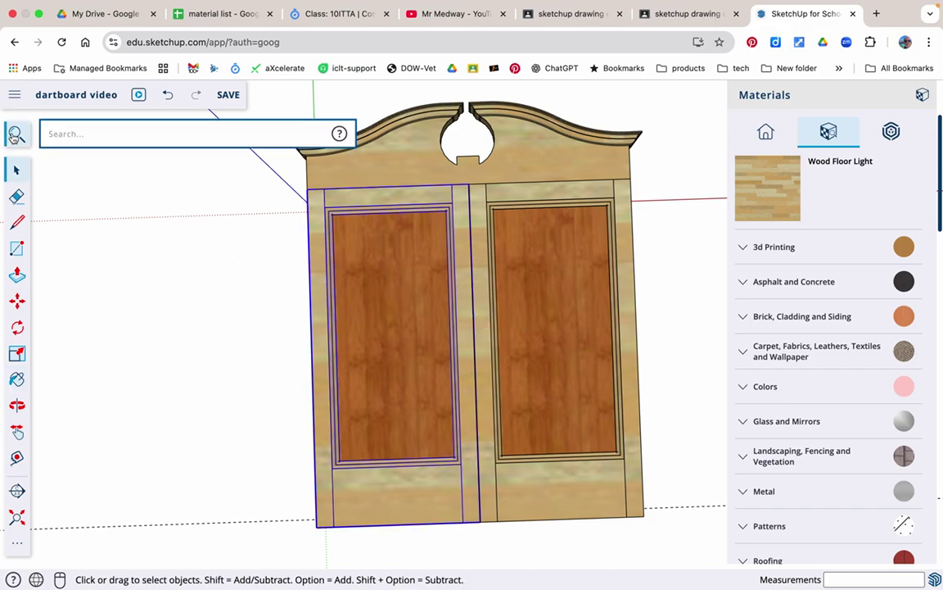
{"action": "type", "text": "hide"}
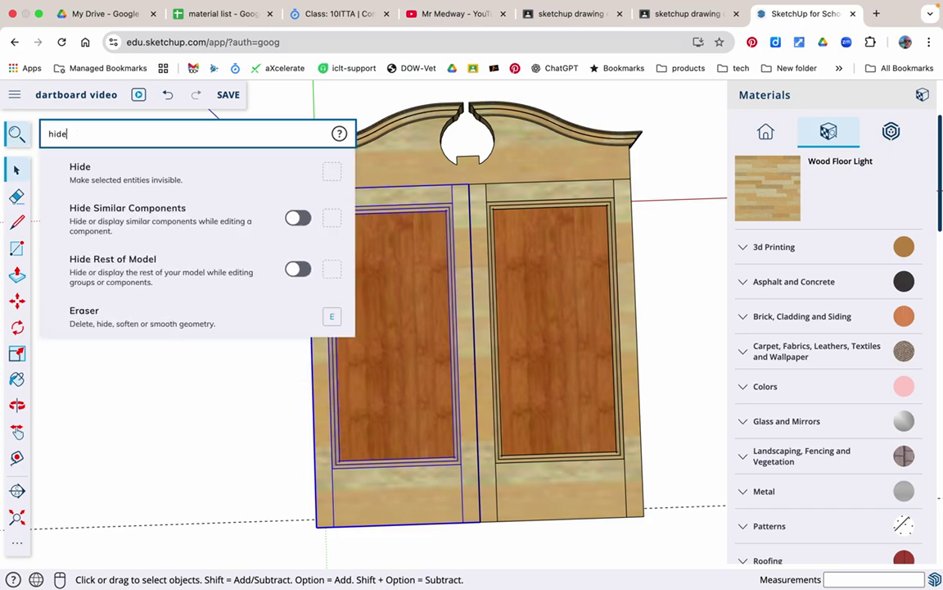
{"action": "left_click", "coordinate": [94, 178]}
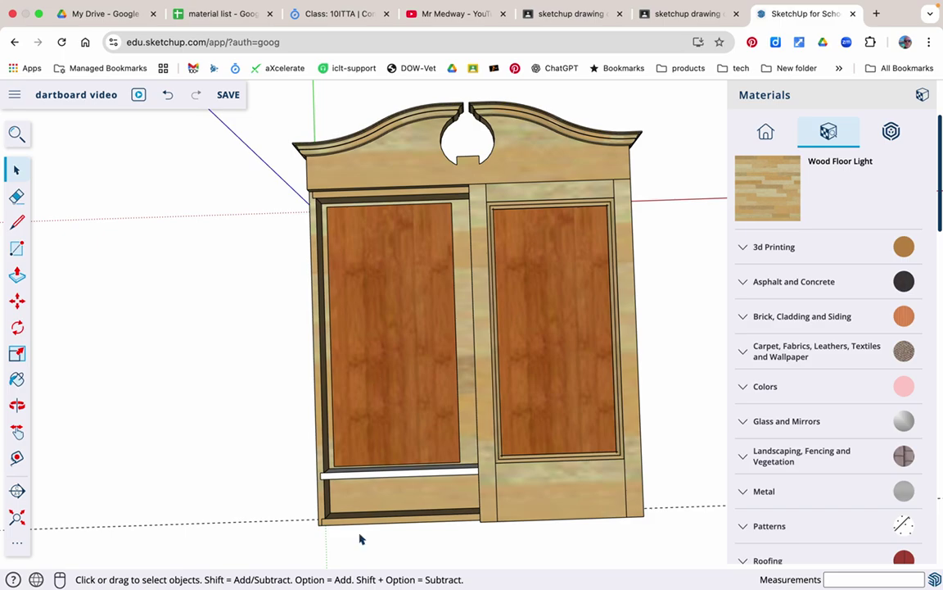
Step: Paint the white horizontal rail inside the left door opening with Wood Floor Light
{"action": "scroll", "coordinate": [388, 489], "scroll_direction": "up", "scroll_amount": 4}
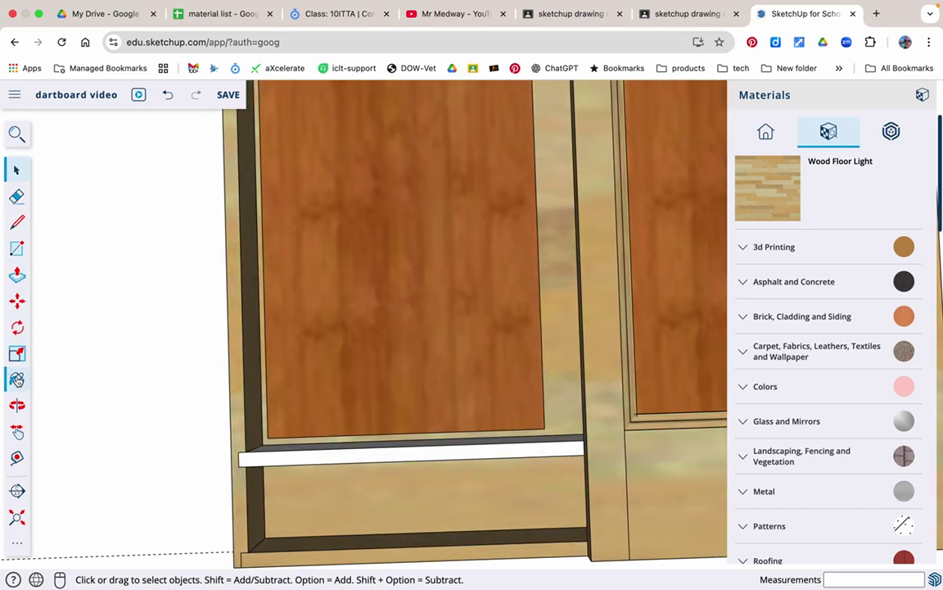
{"action": "left_click", "coordinate": [16, 379]}
{"action": "left_click", "coordinate": [371, 449]}
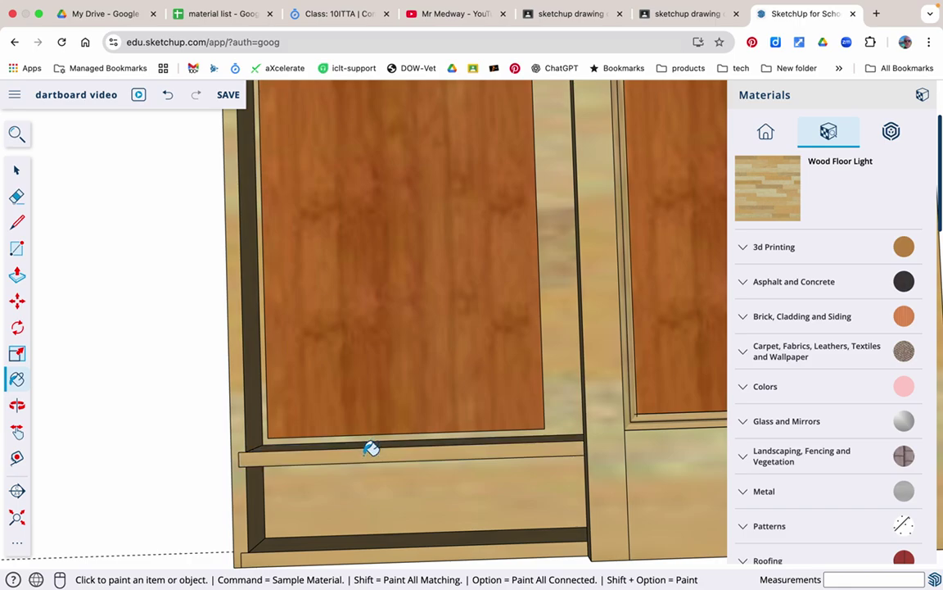
Step: Unhide the last hidden object to restore the left-hand door frame over its opening
{"action": "mouse_move", "coordinate": [363, 379]}
{"action": "middle_mouse_down"}
{"action": "mouse_move", "coordinate": [327, 257]}
{"action": "mouse_move", "coordinate": [330, 213]}
{"action": "mouse_move", "coordinate": [330, 358]}
{"action": "mouse_move", "coordinate": [338, 350]}
{"action": "middle_mouse_up"}
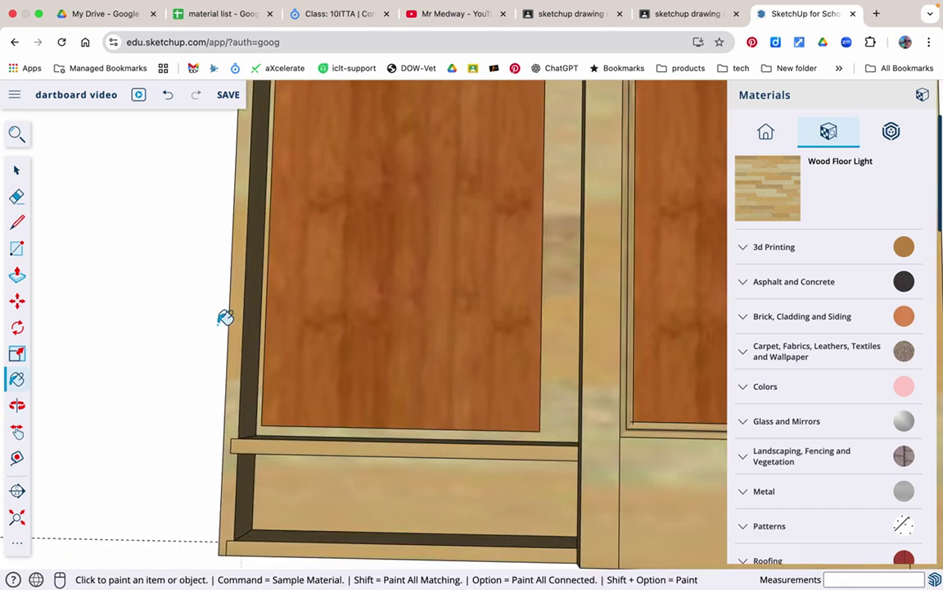
{"action": "left_click", "coordinate": [18, 135]}
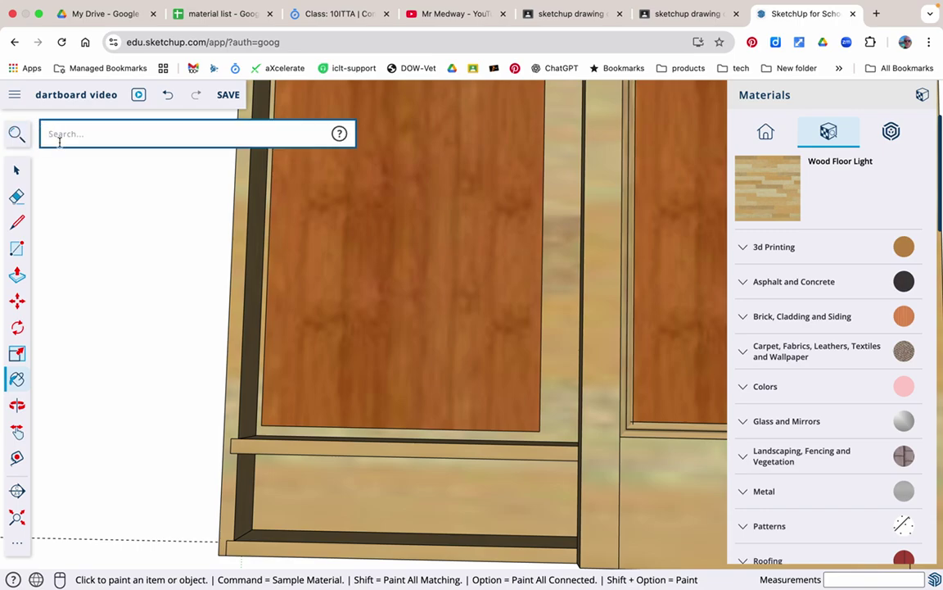
{"action": "type", "text": "unhide"}
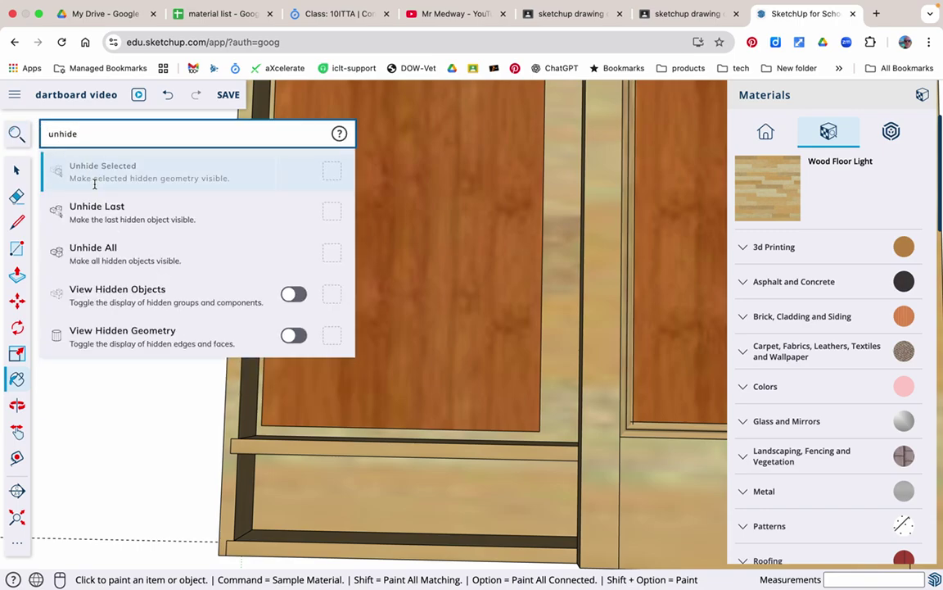
{"action": "left_click", "coordinate": [104, 210]}
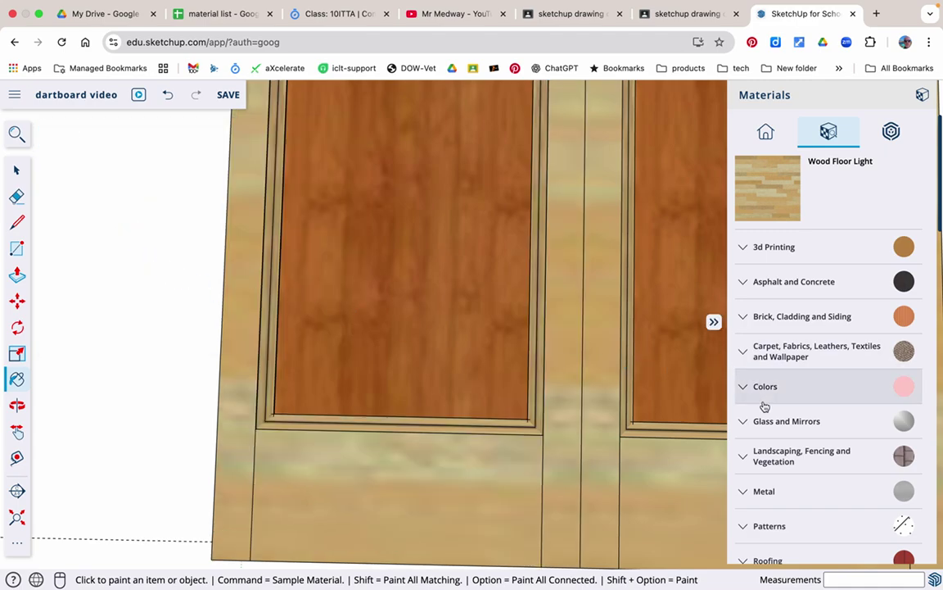
Step: Put the Materials list away and switch the model view to the saved scene named front
{"action": "scroll", "coordinate": [786, 376], "scroll_direction": "down", "scroll_amount": 3}
{"action": "scroll", "coordinate": [876, 267], "scroll_direction": "up", "scroll_amount": 5}
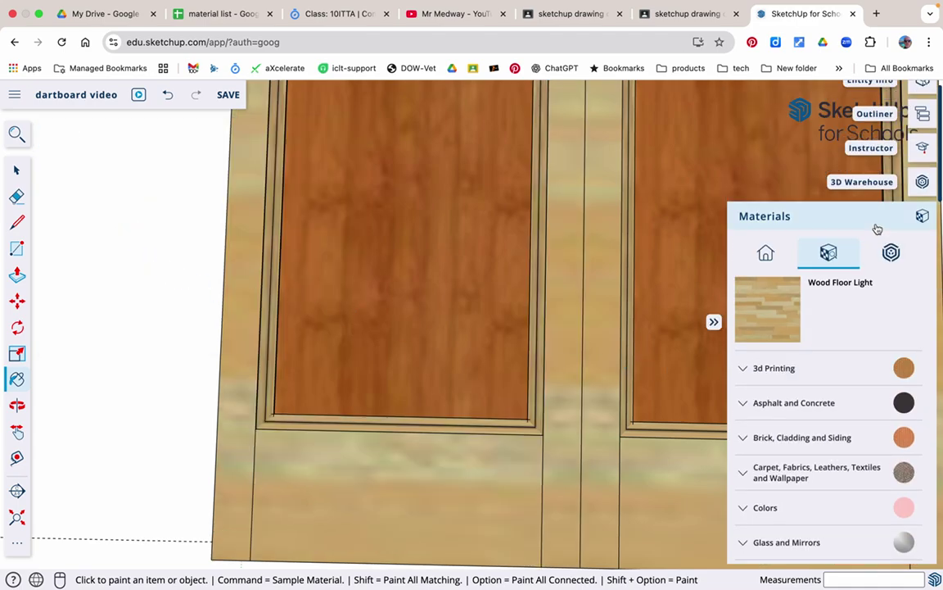
{"action": "left_click", "coordinate": [877, 229]}
{"action": "scroll", "coordinate": [764, 401], "scroll_direction": "down", "scroll_amount": 10}
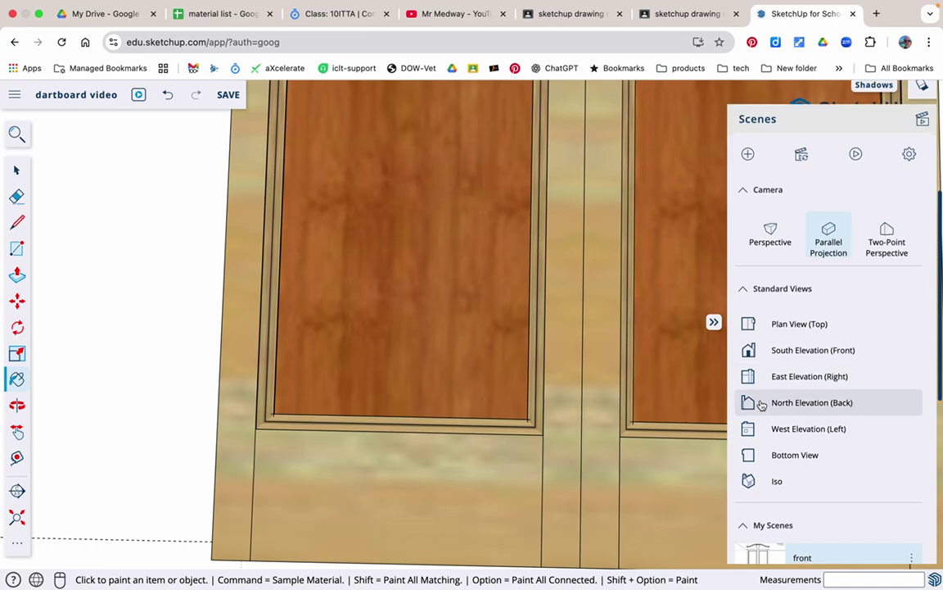
{"action": "left_click", "coordinate": [760, 317]}
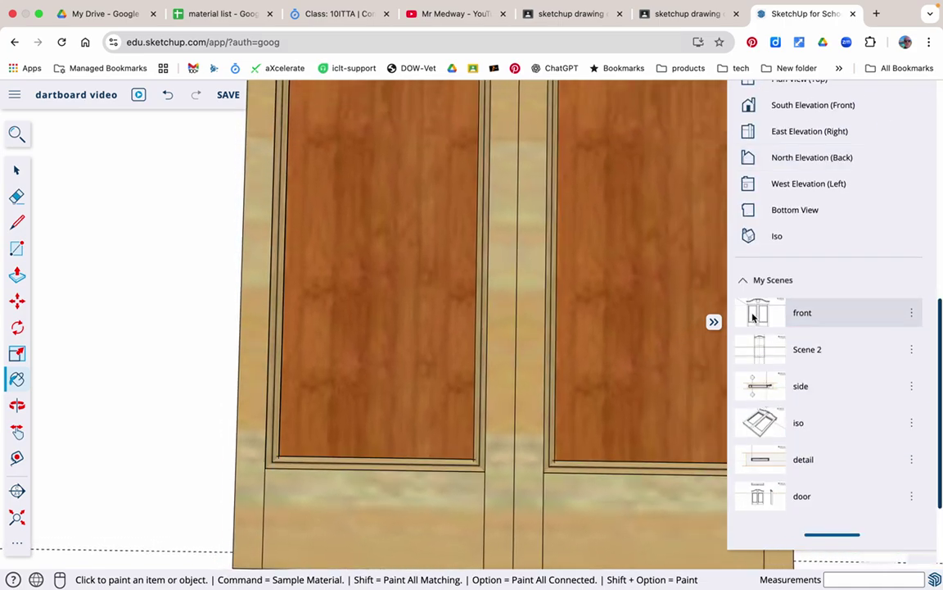